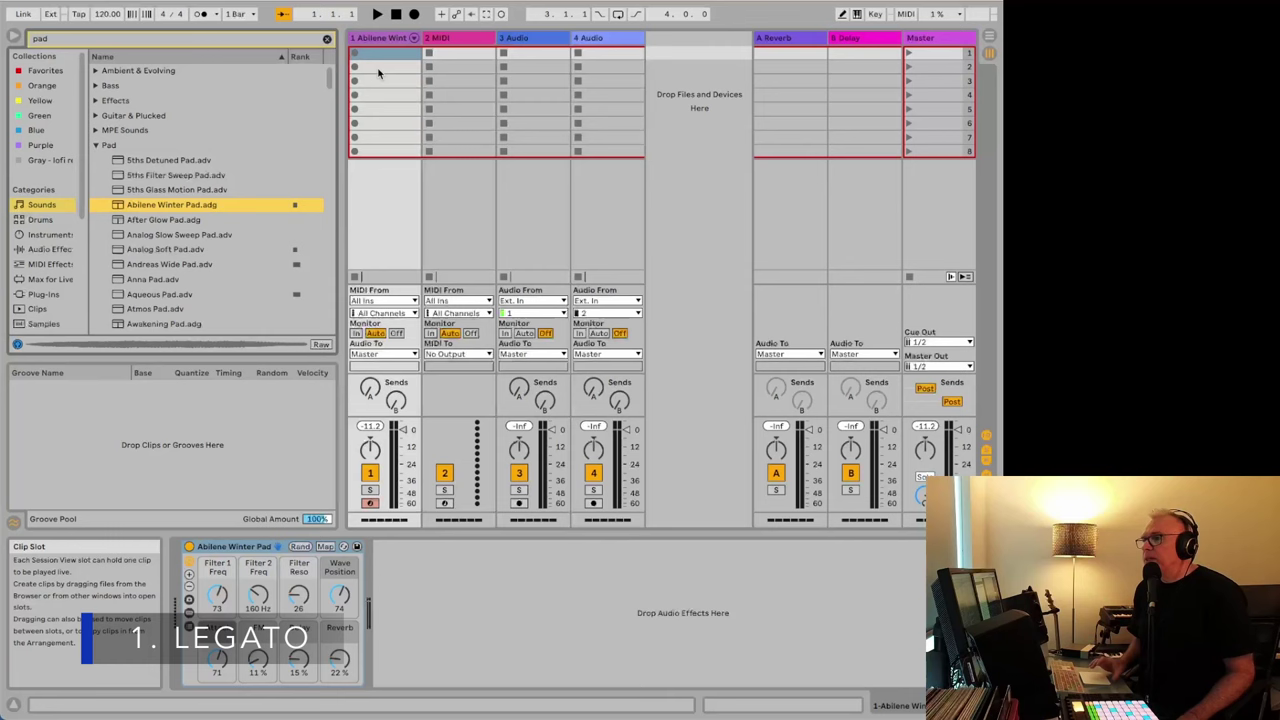
# - Create a MIDI clip in track 1's second slot with a short C3, F3, A3 chord at beat 1
pyautogui.doubleClick(378, 70)
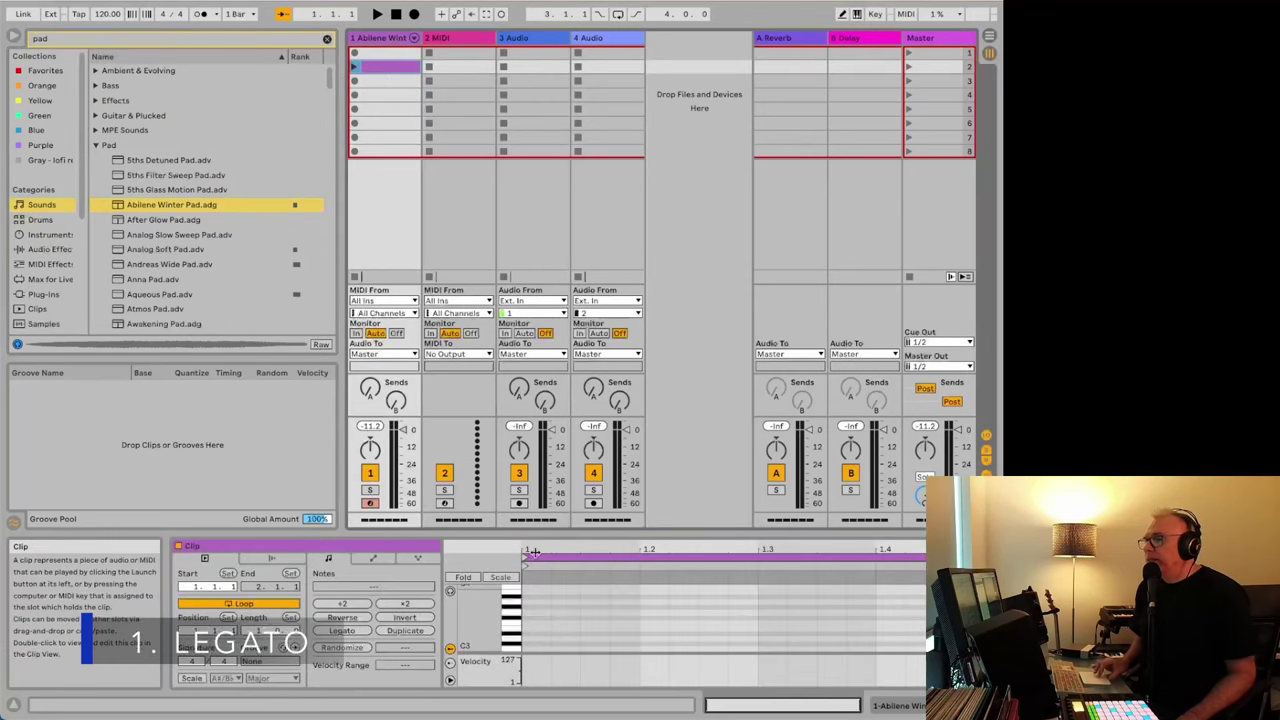
pyautogui.doubleClick(533, 649)
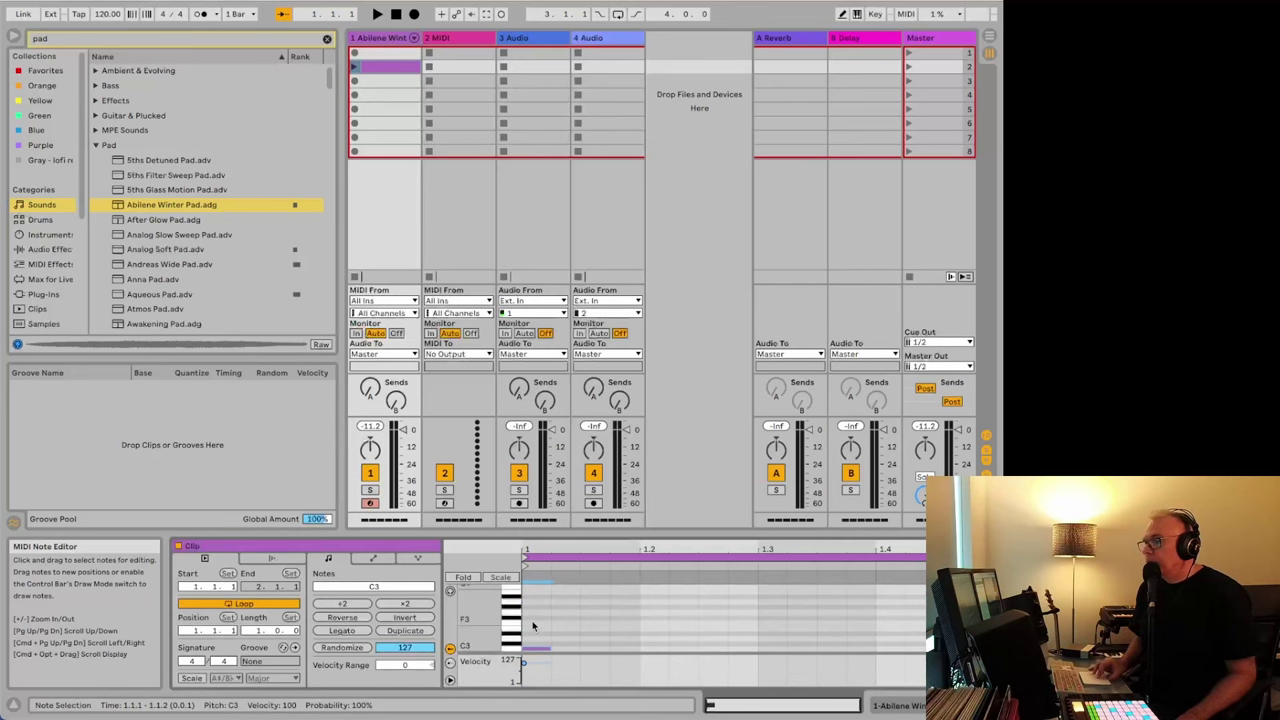
pyautogui.doubleClick(533, 623)
pyautogui.doubleClick(533, 603)
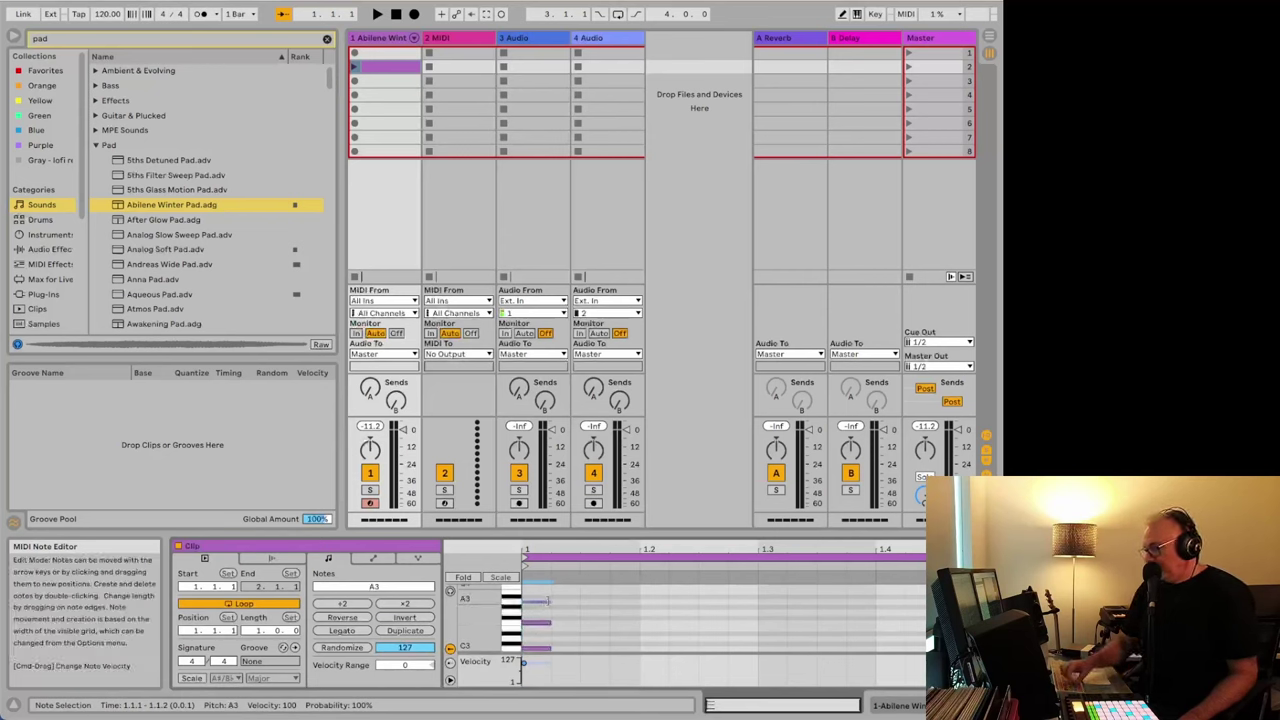
pyautogui.press('super+a')
pyautogui.moveTo(549, 601); pyautogui.dragTo(970, 582)
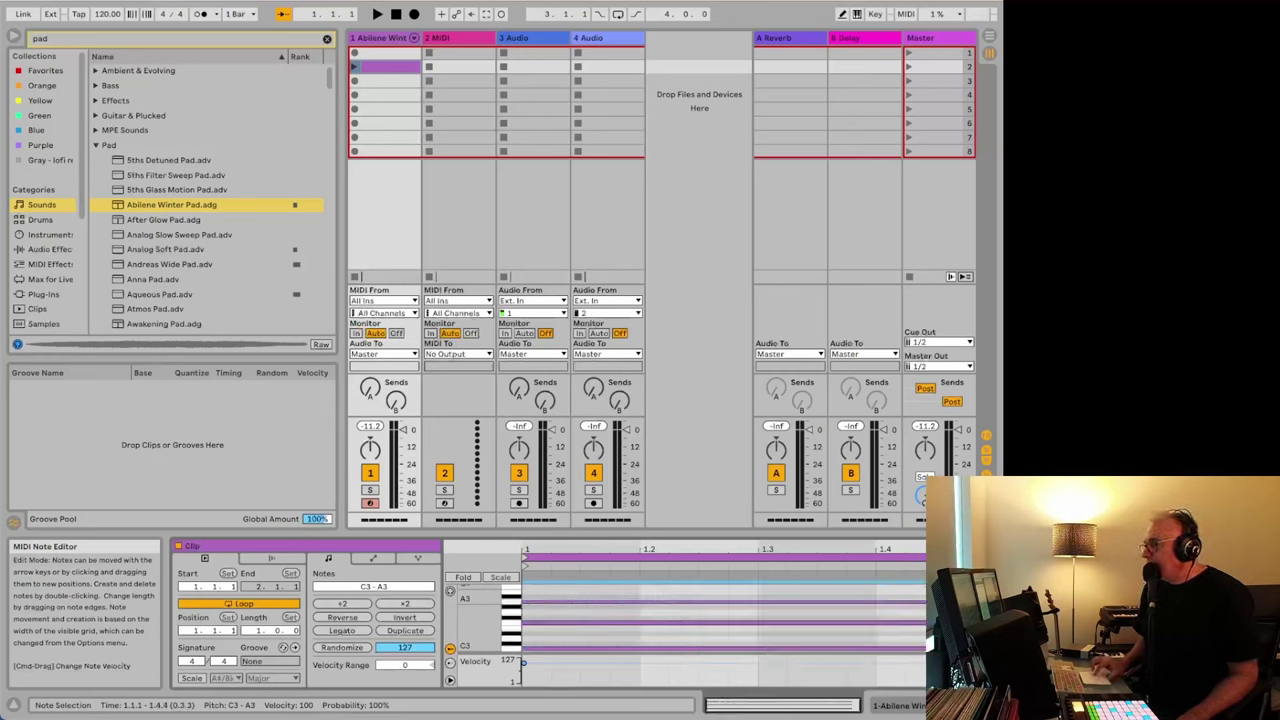
pyautogui.press('super+z')
pyautogui.press('super+z')
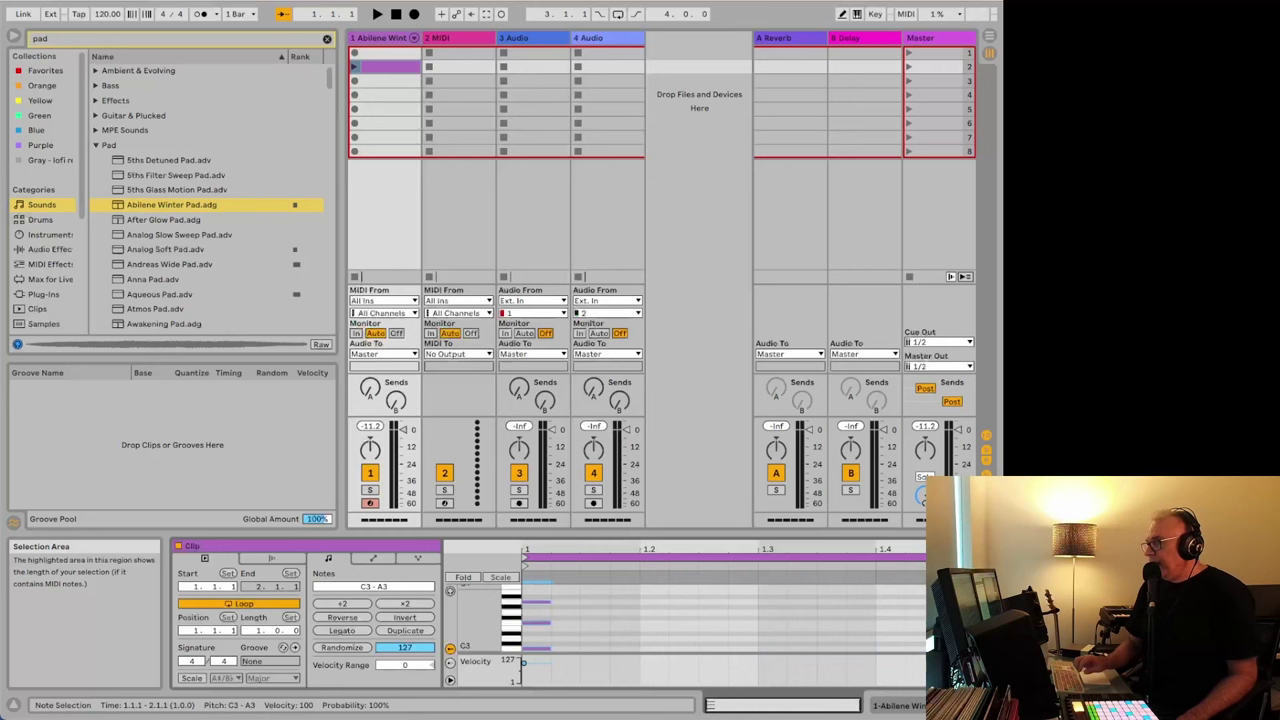
# - Add a short G3–B3 chord at beat 1.3, keeping the first chord short, and select all notes
pyautogui.doubleClick(766, 600)
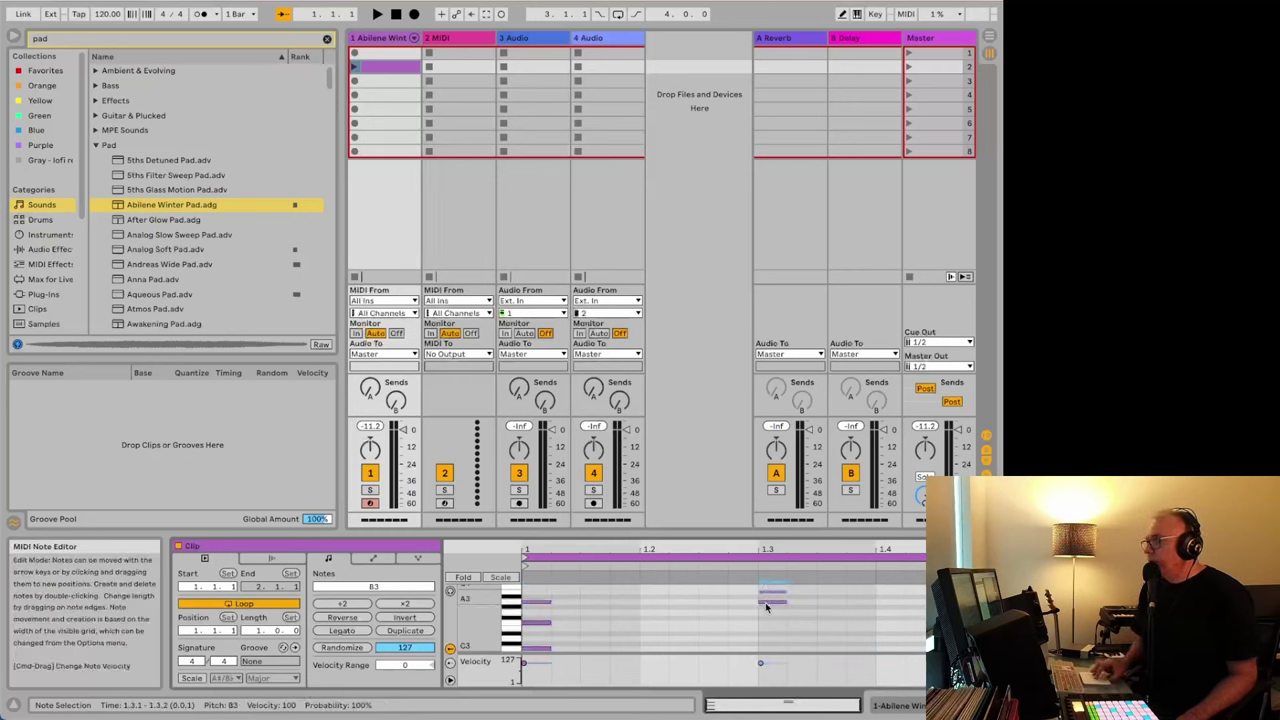
pyautogui.doubleClick(766, 591)
pyautogui.doubleClick(765, 611)
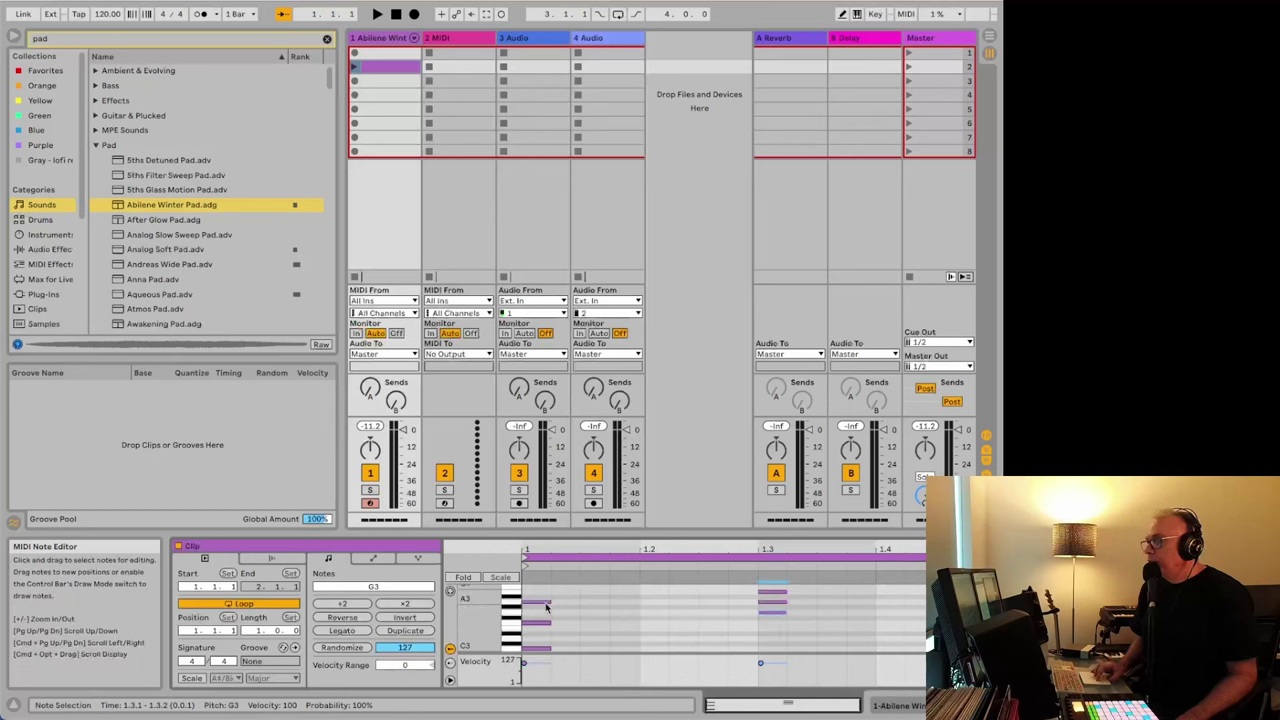
pyautogui.moveTo(546, 607); pyautogui.dragTo(543, 661)
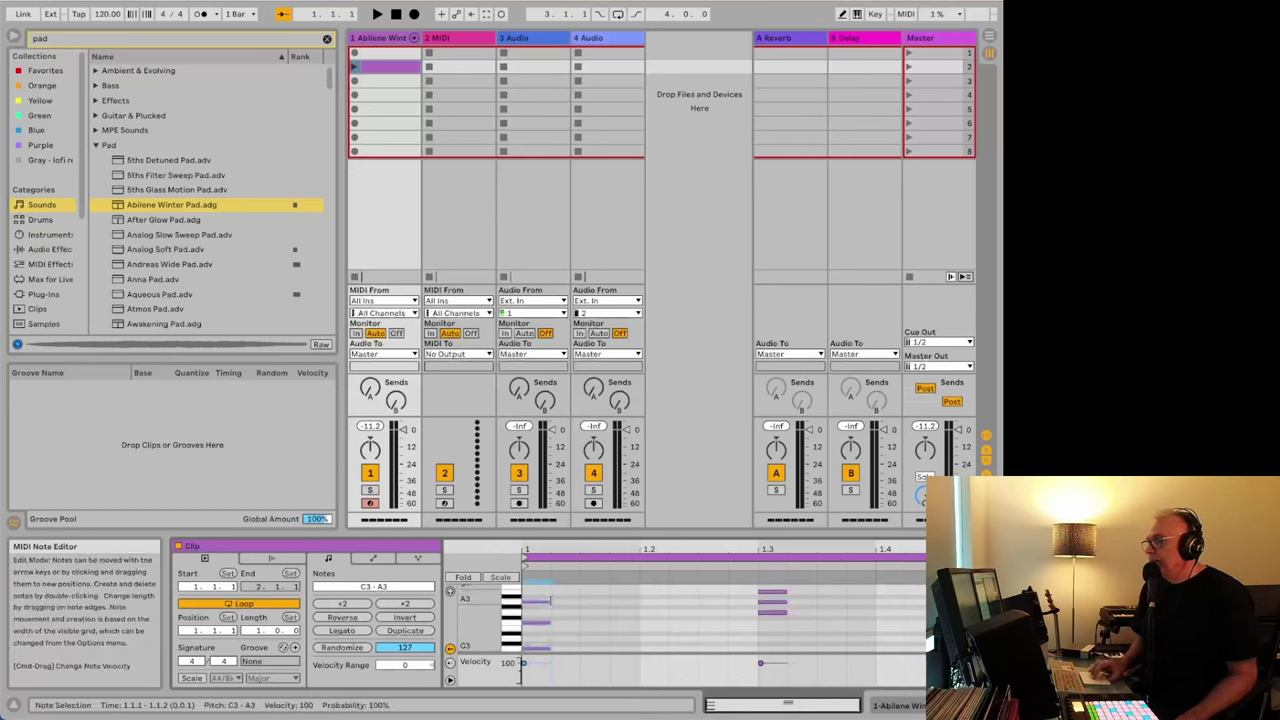
pyautogui.moveTo(551, 604); pyautogui.dragTo(755, 589)
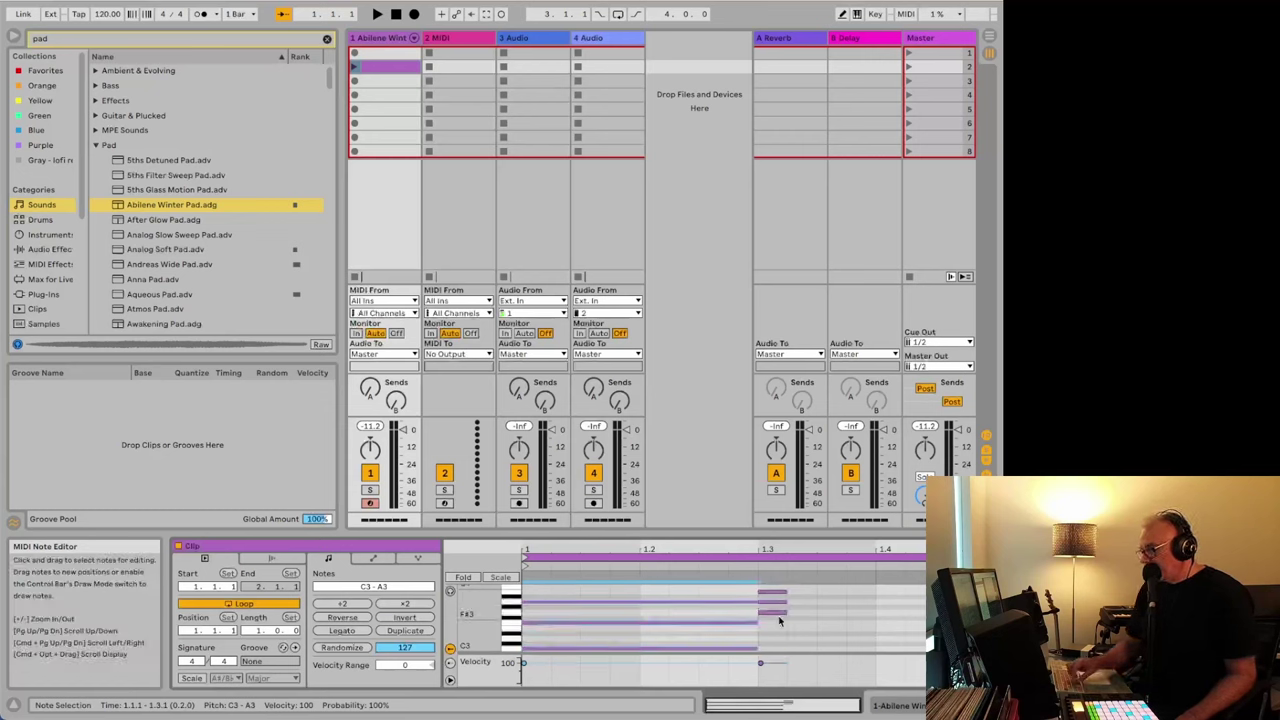
pyautogui.press('super+z')
pyautogui.press('super+a')
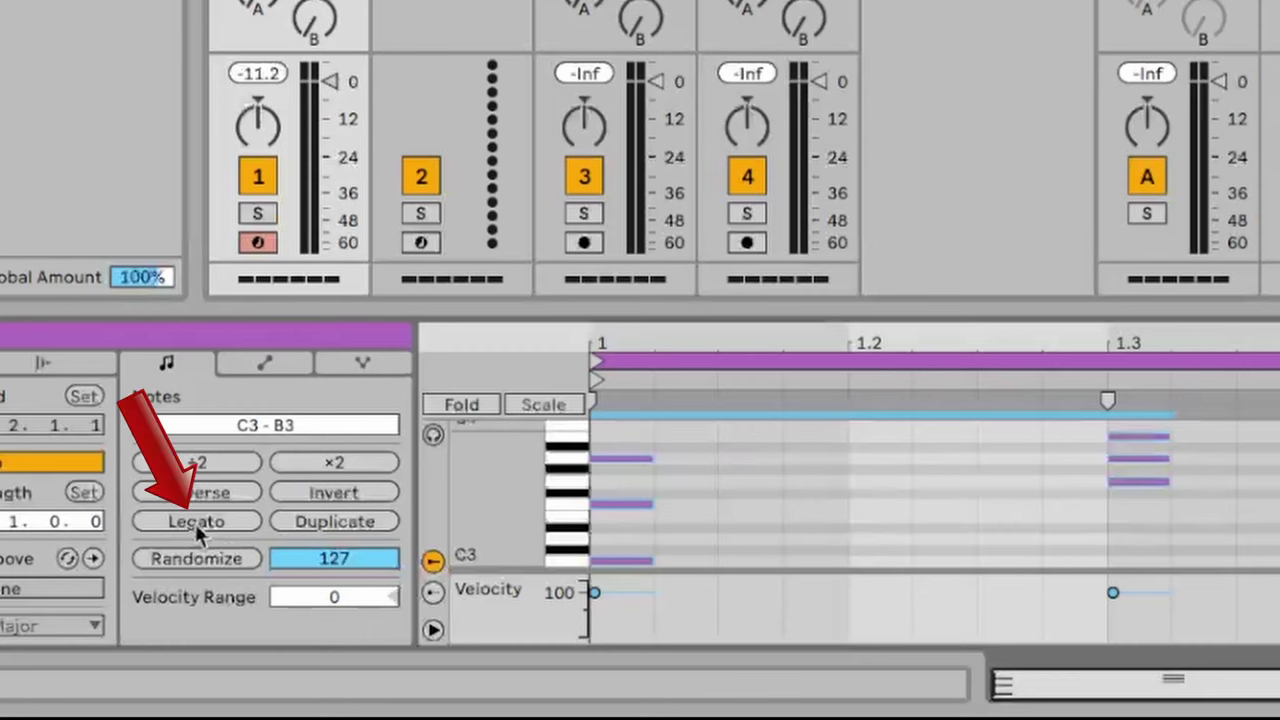
# - Add notes at 1.3.4 and D#3 at 1.3.3, then apply Legato so each note sustains to the next
pyautogui.click(194, 521)
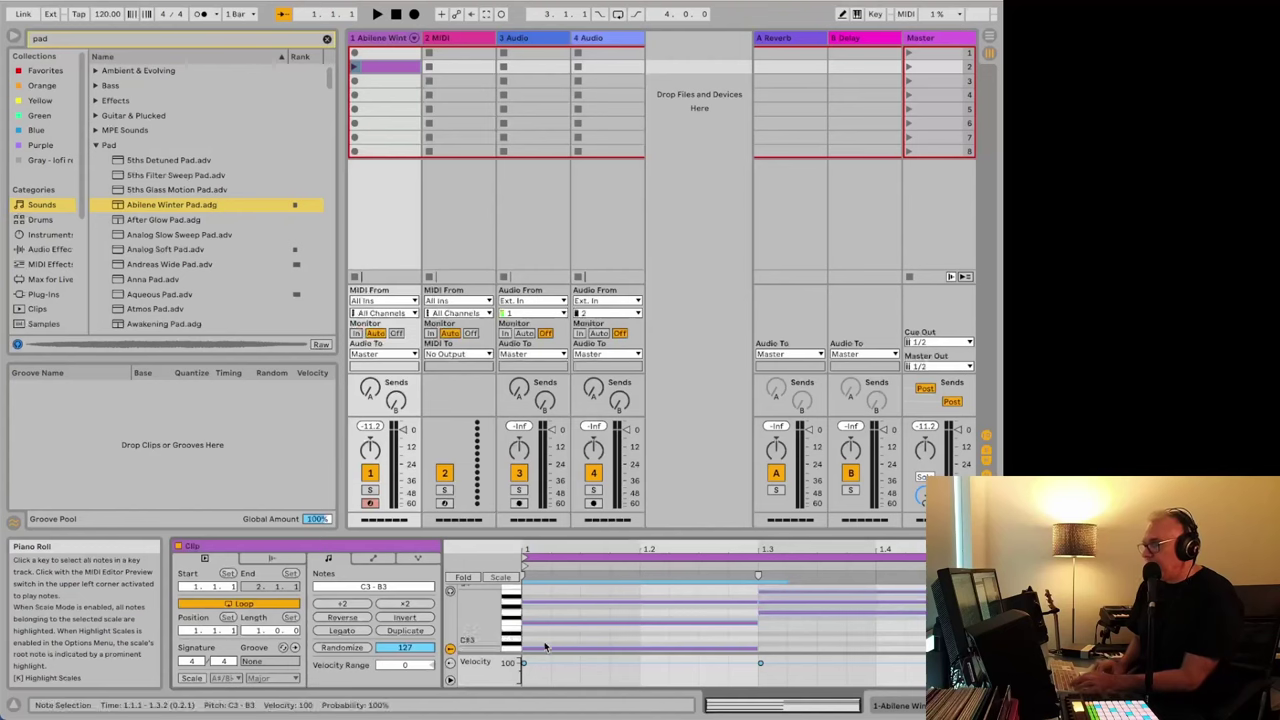
pyautogui.press('super+z')
pyautogui.click(853, 614)
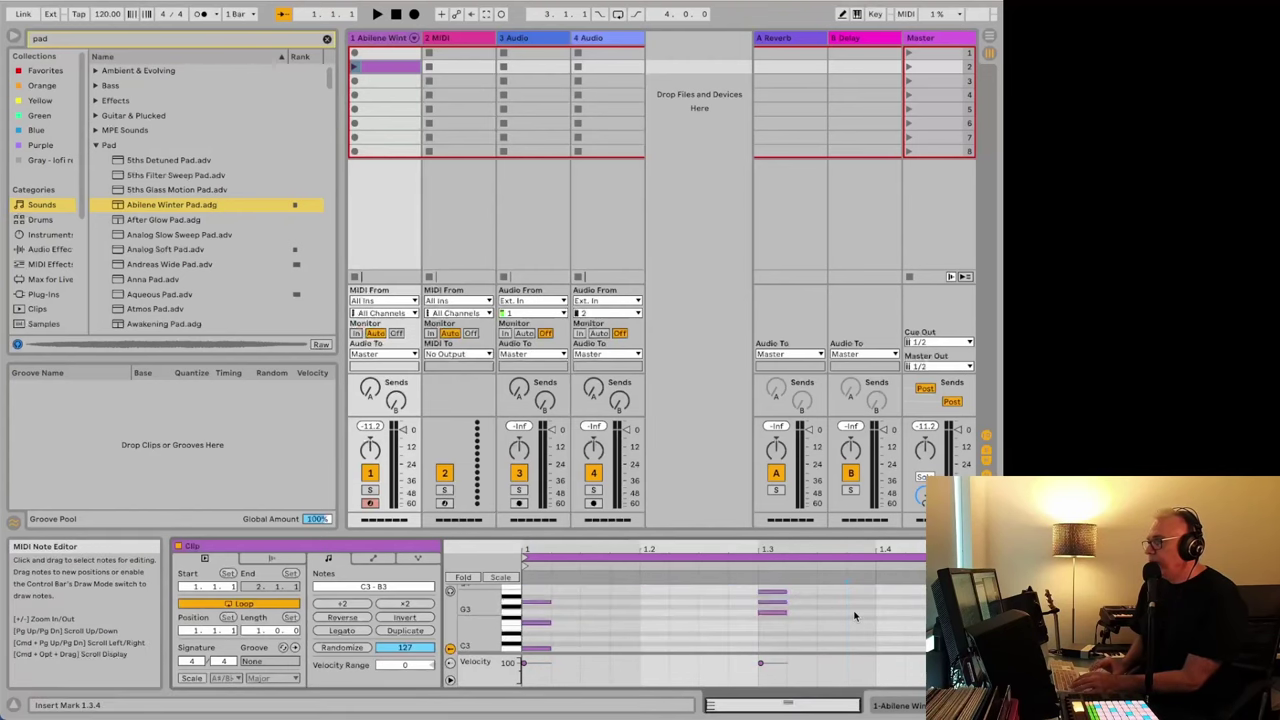
pyautogui.doubleClick(855, 616)
pyautogui.doubleClick(831, 633)
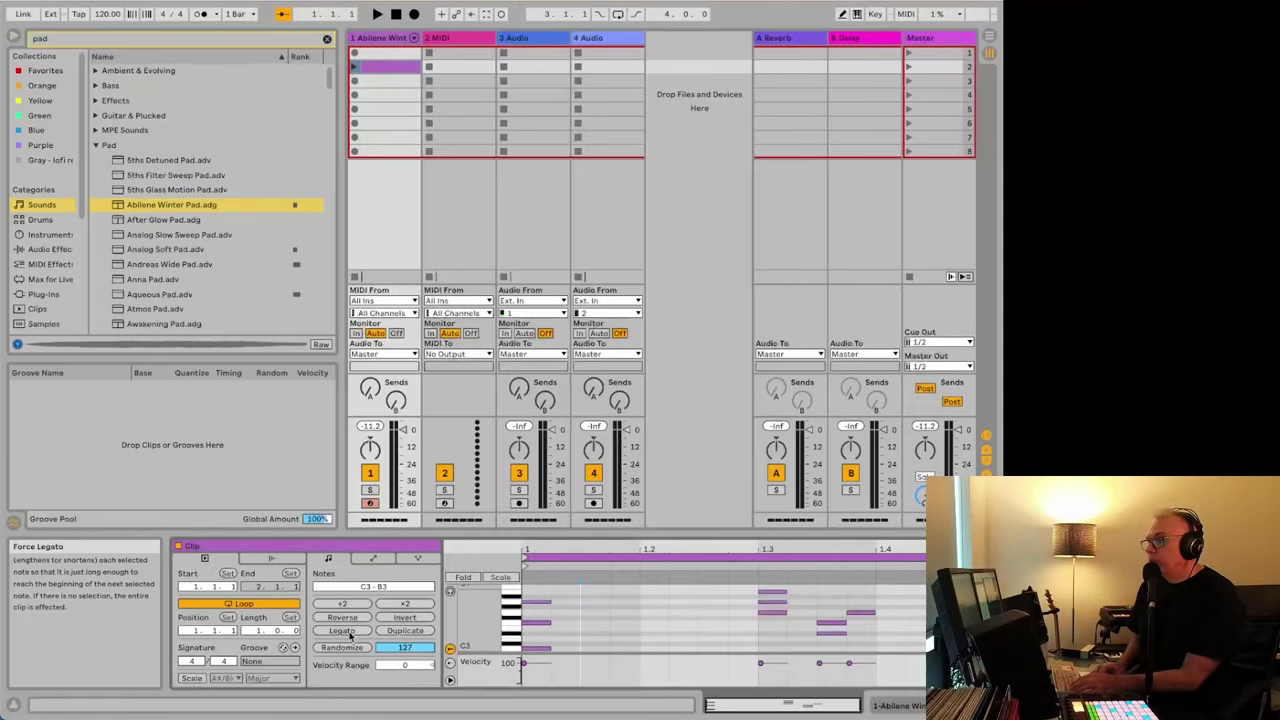
pyautogui.click(345, 632)
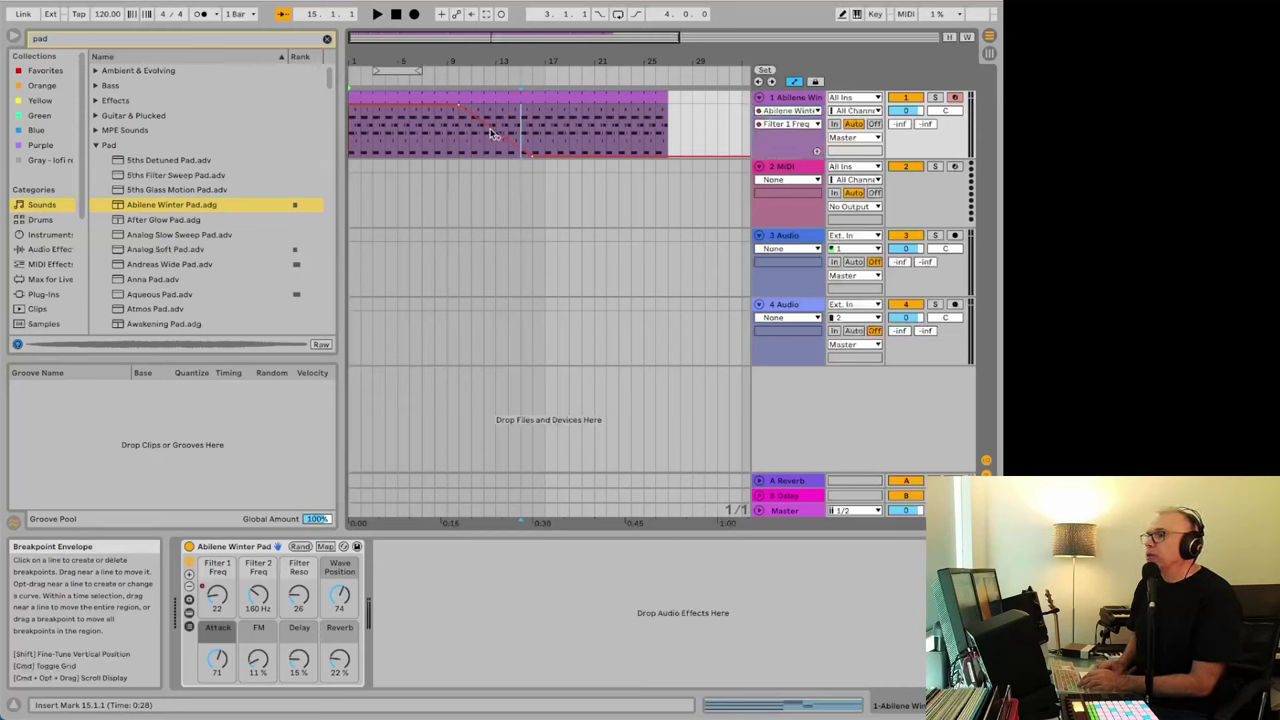
# - Pull the Filter 1 Freq breakpoint near bar 13 down and bend the ramp into a curve toward bar 15
pyautogui.click(496, 147)
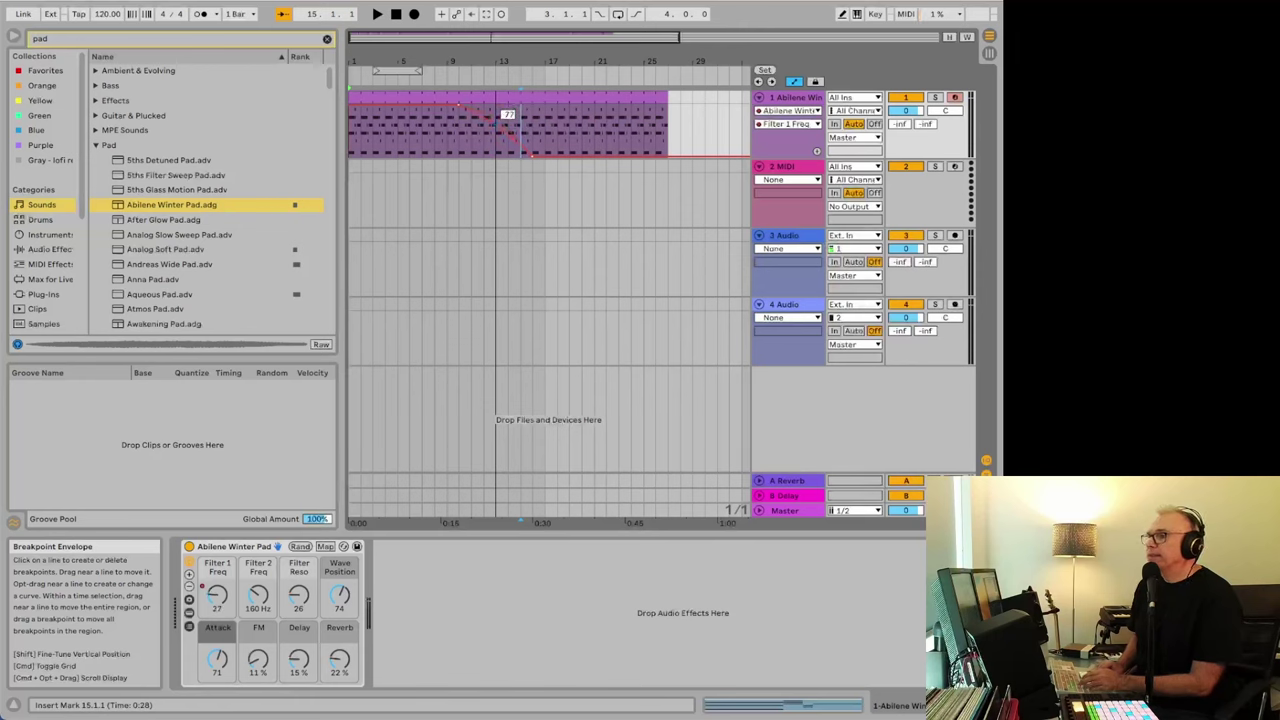
pyautogui.click(521, 115)
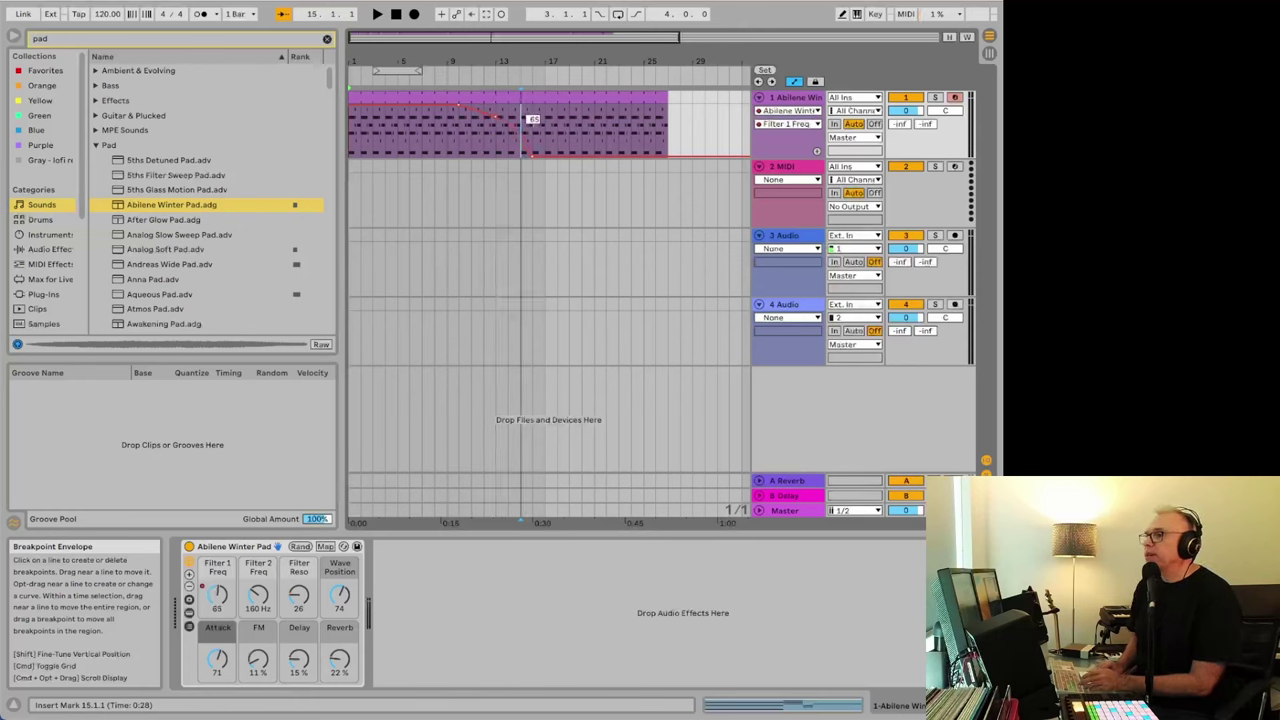
pyautogui.moveTo(519, 136); pyautogui.dragTo(519, 140)
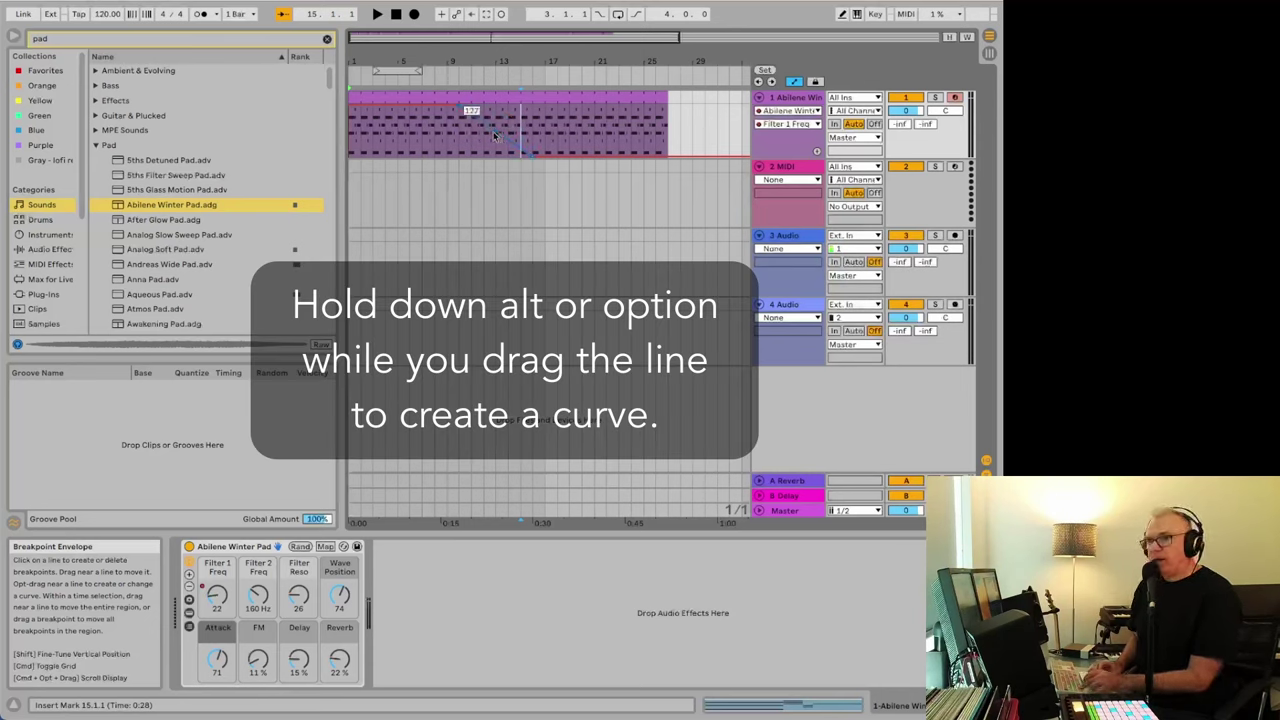
pyautogui.moveTo(496, 135); pyautogui.dragTo(492, 150)
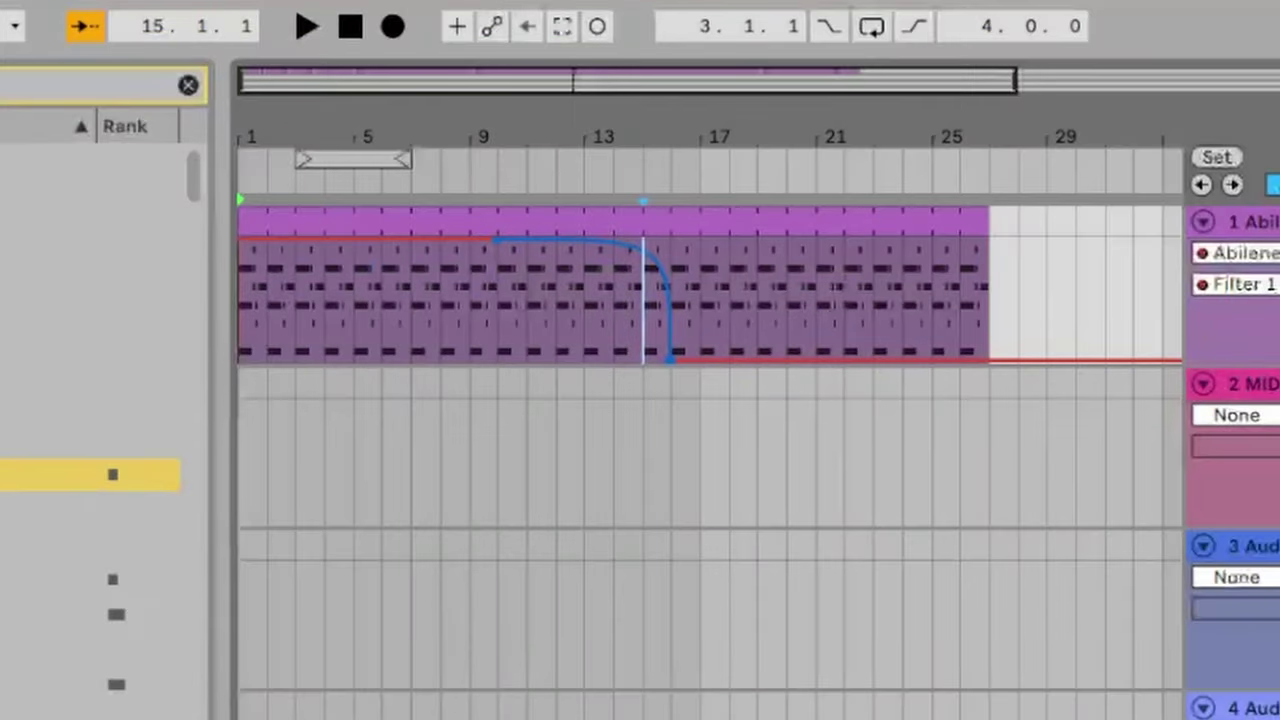
pyautogui.moveTo(508, 126); pyautogui.dragTo(502, 120)
pyautogui.moveTo(583, 300); pyautogui.dragTo(583, 350)
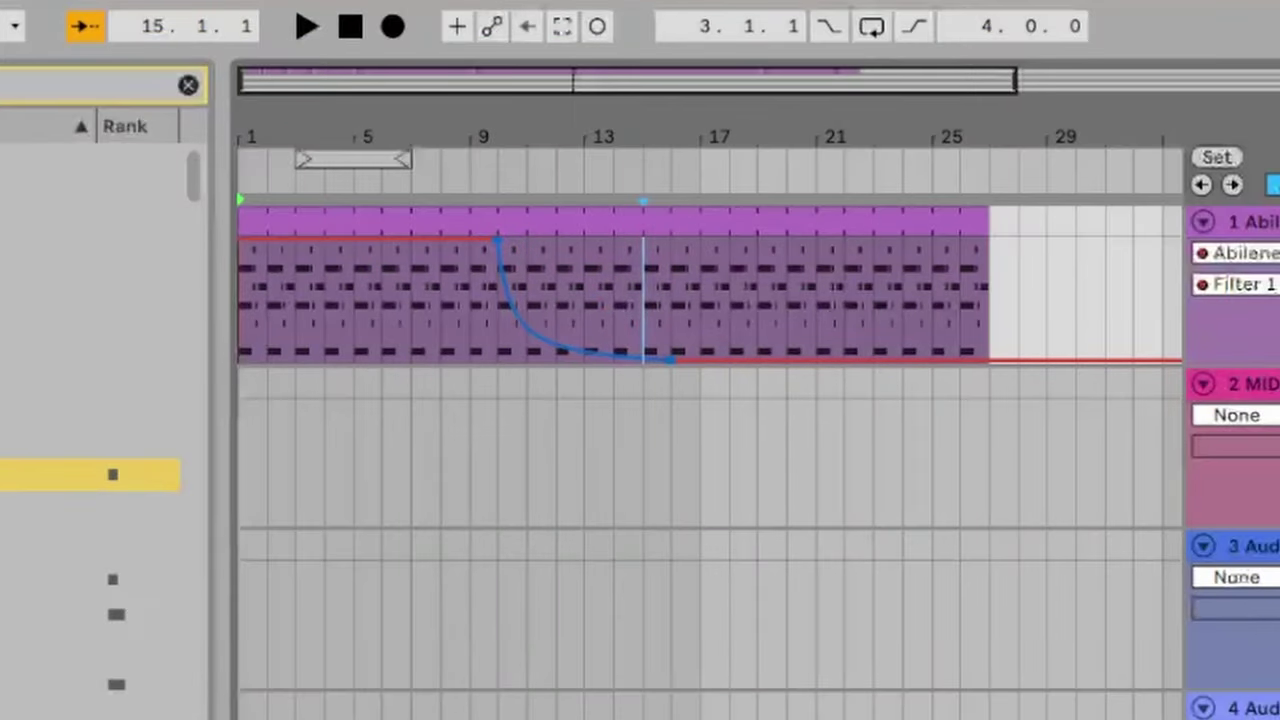
pyautogui.moveTo(645, 300); pyautogui.dragTo(645, 283)
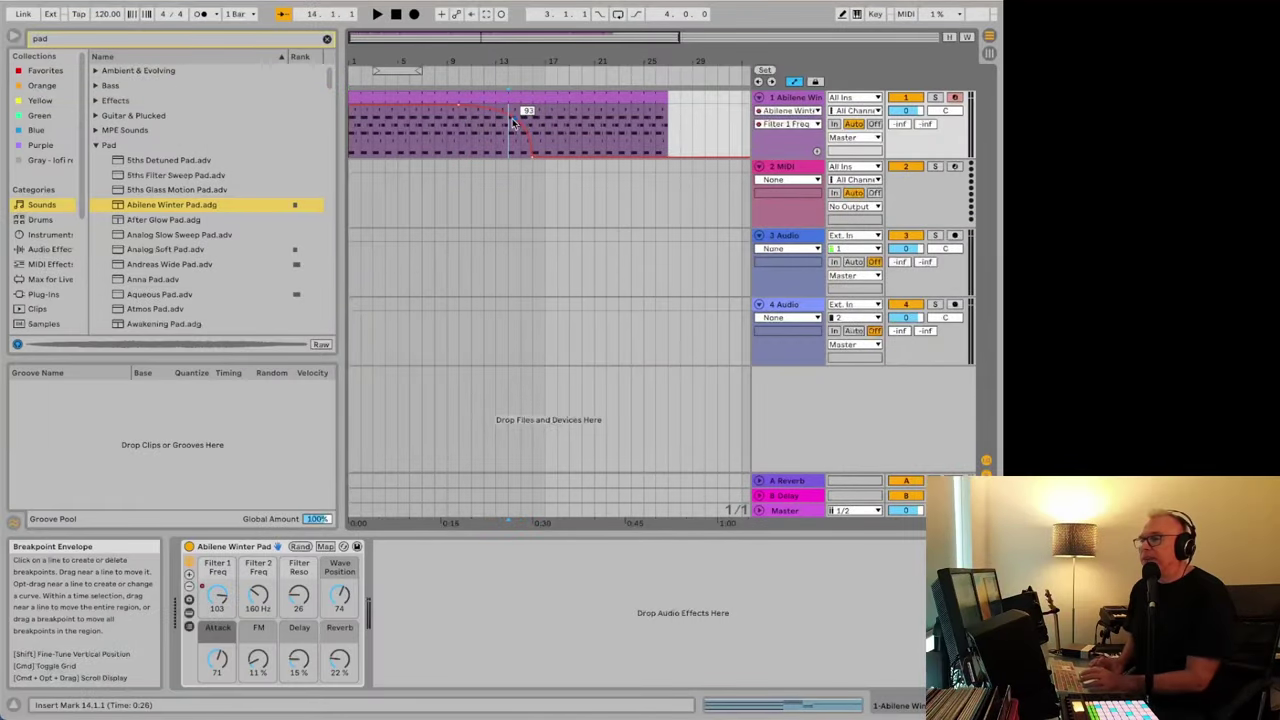
# - Delete the Filter 1 Freq breakpoint near bar 13, then select and deselect the clip's envelope region
pyautogui.click(512, 118)
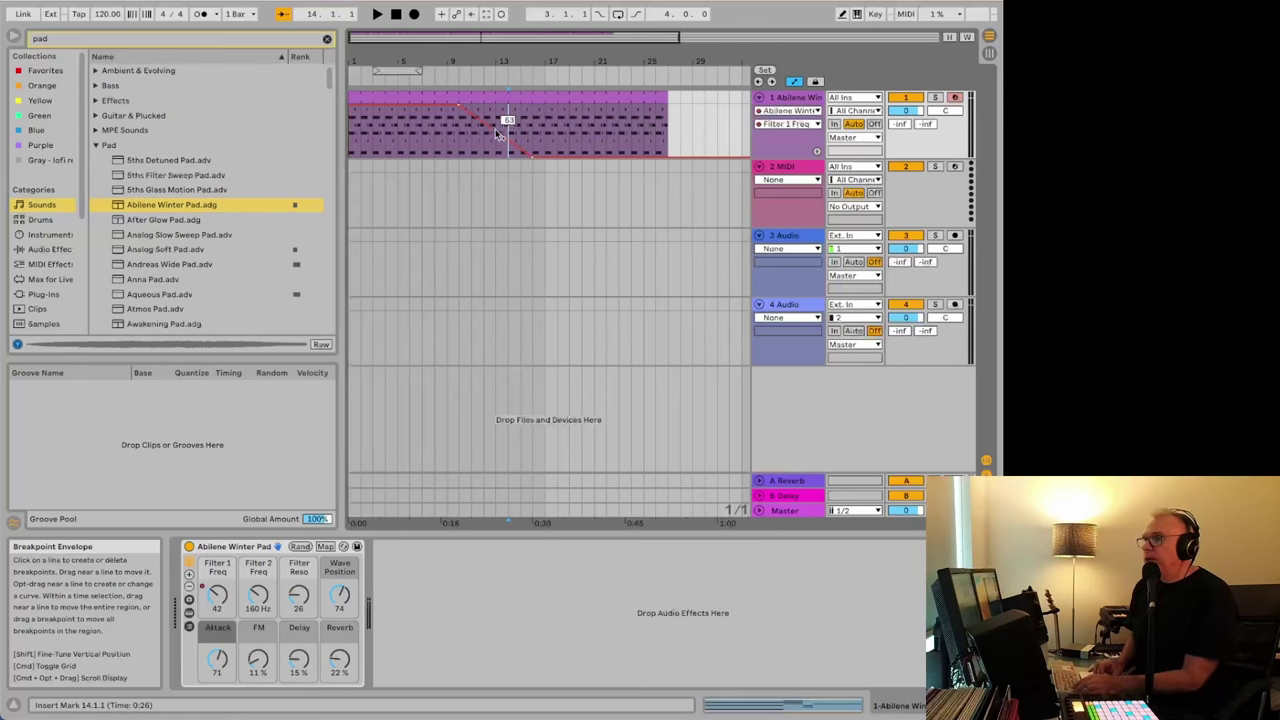
pyautogui.click(495, 133)
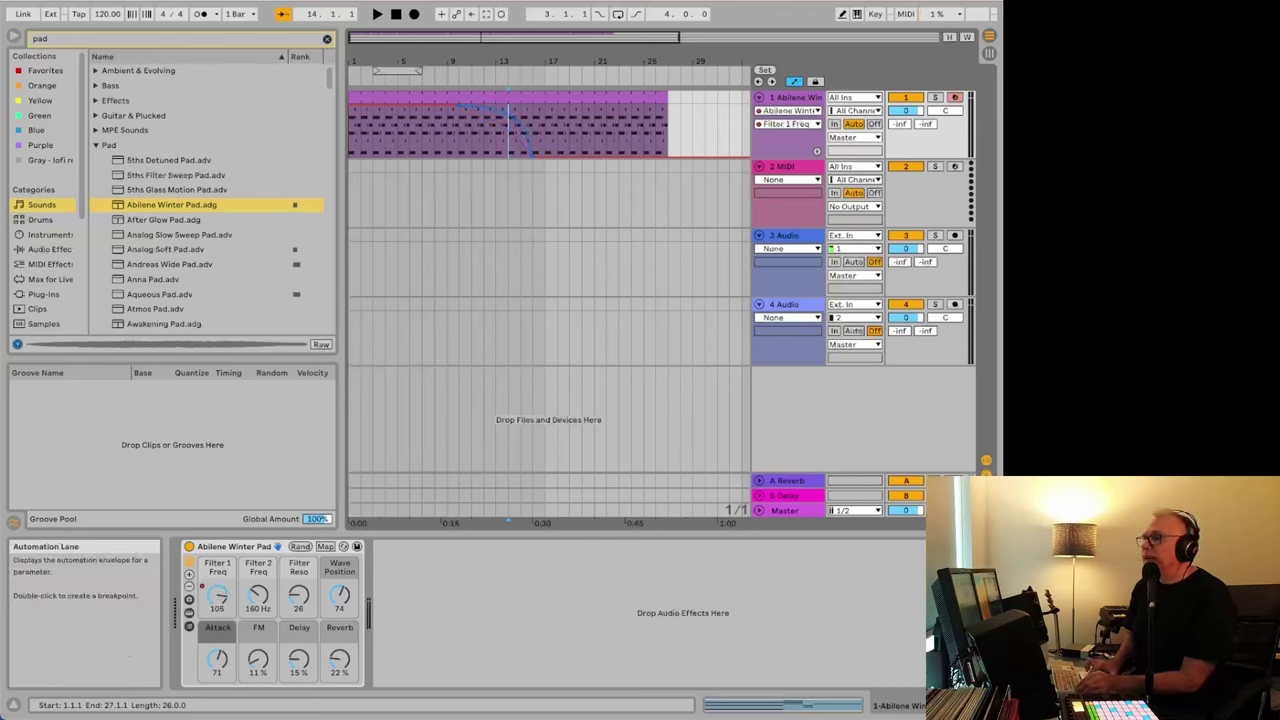
pyautogui.click(513, 118)
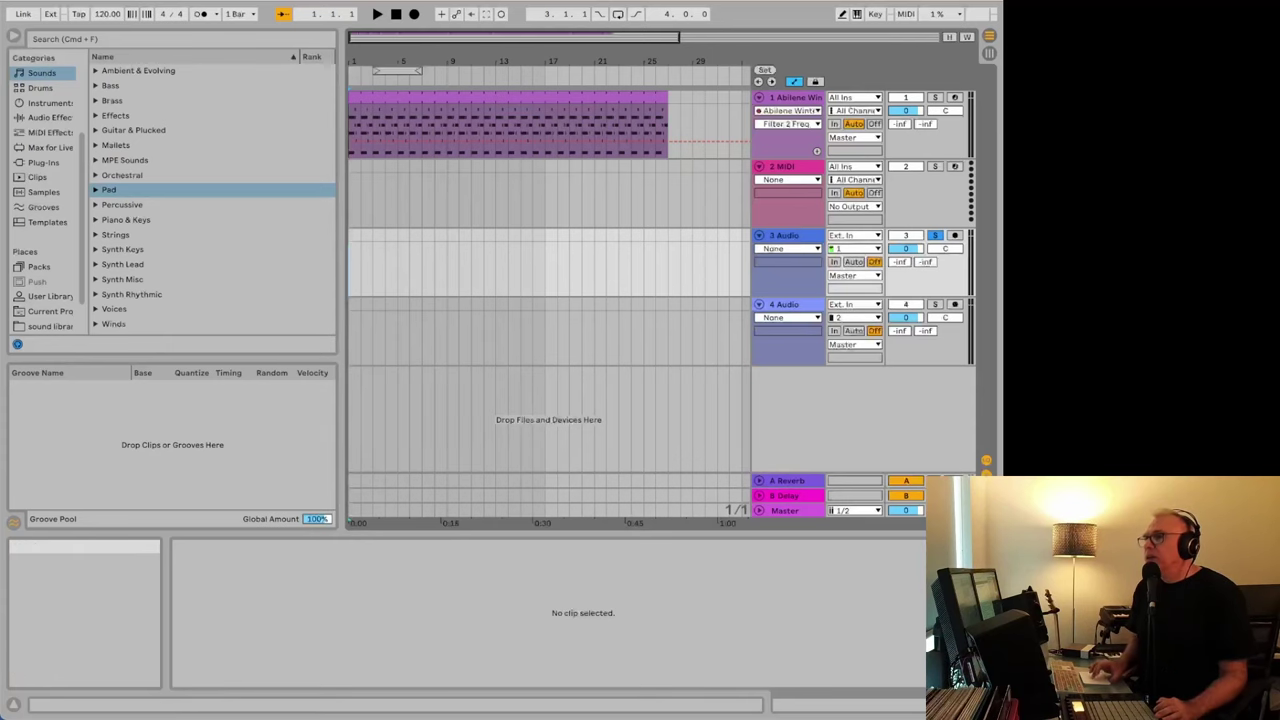
pyautogui.click(20, 2)
pyautogui.click(50, 32)
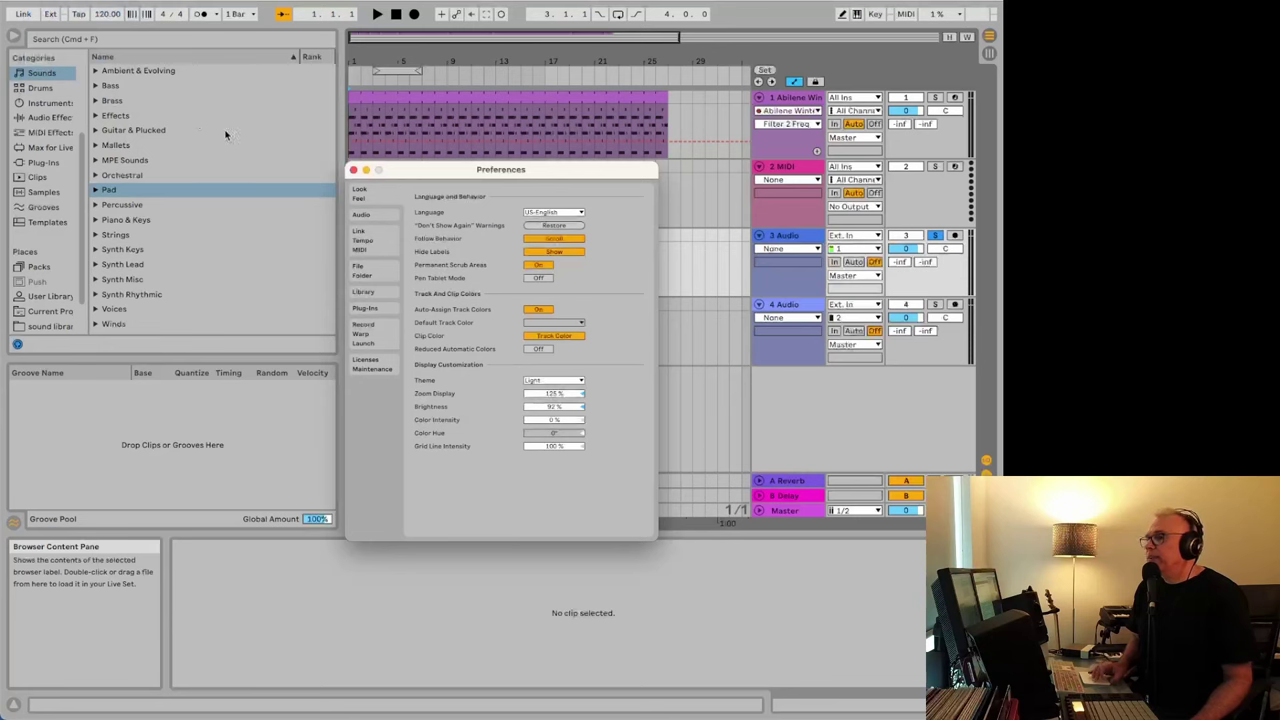
pyautogui.click(370, 276)
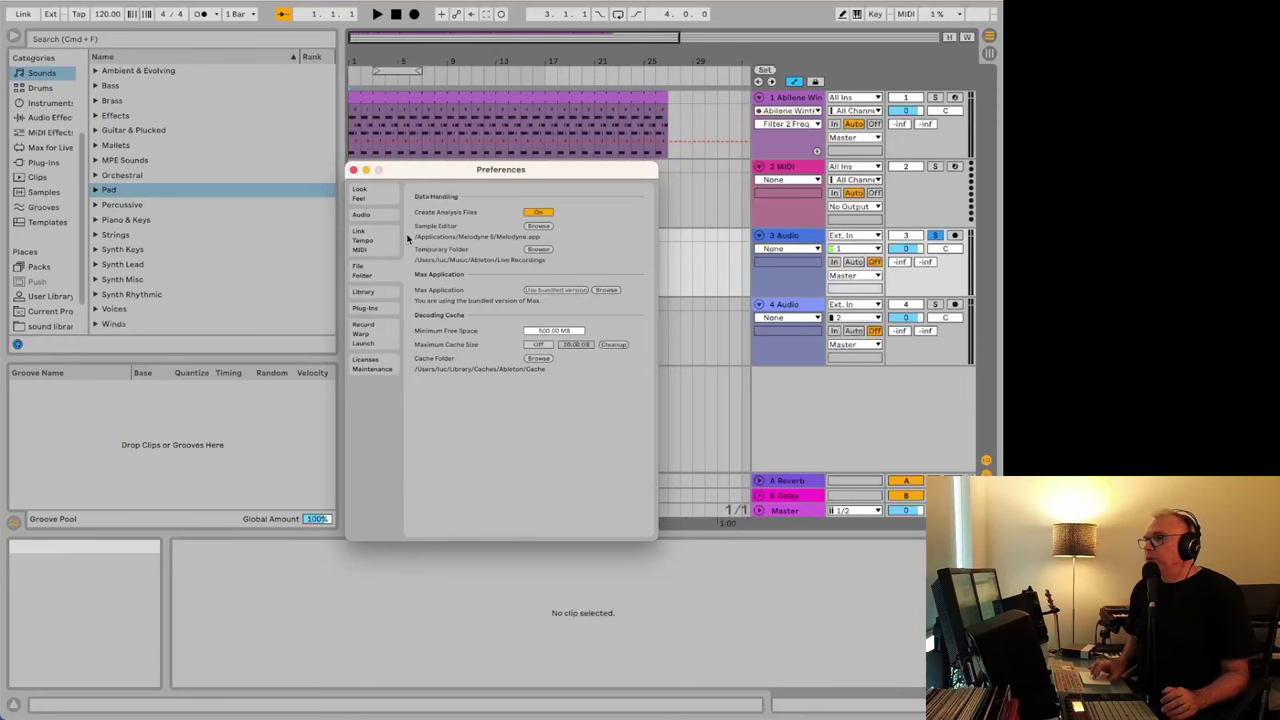
pyautogui.click(353, 169)
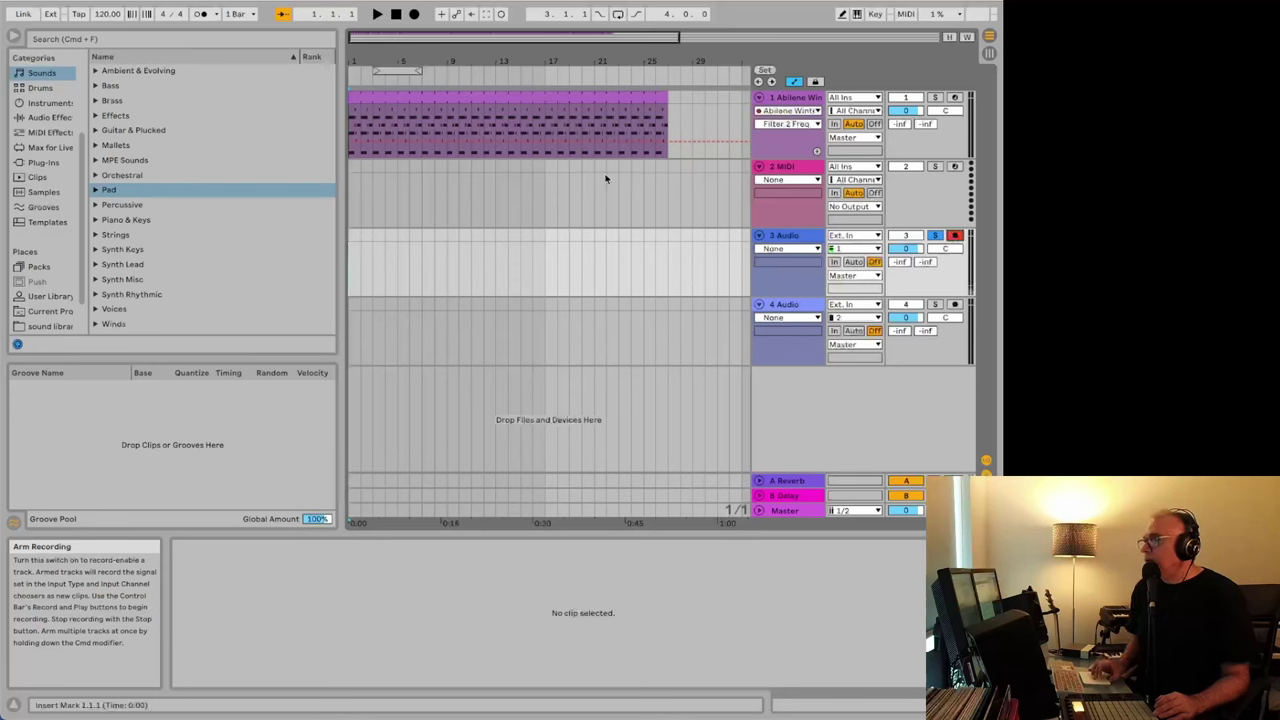
# - Record a short clip on track 3 and open it in Melodyne for editing
pyautogui.click(412, 14)
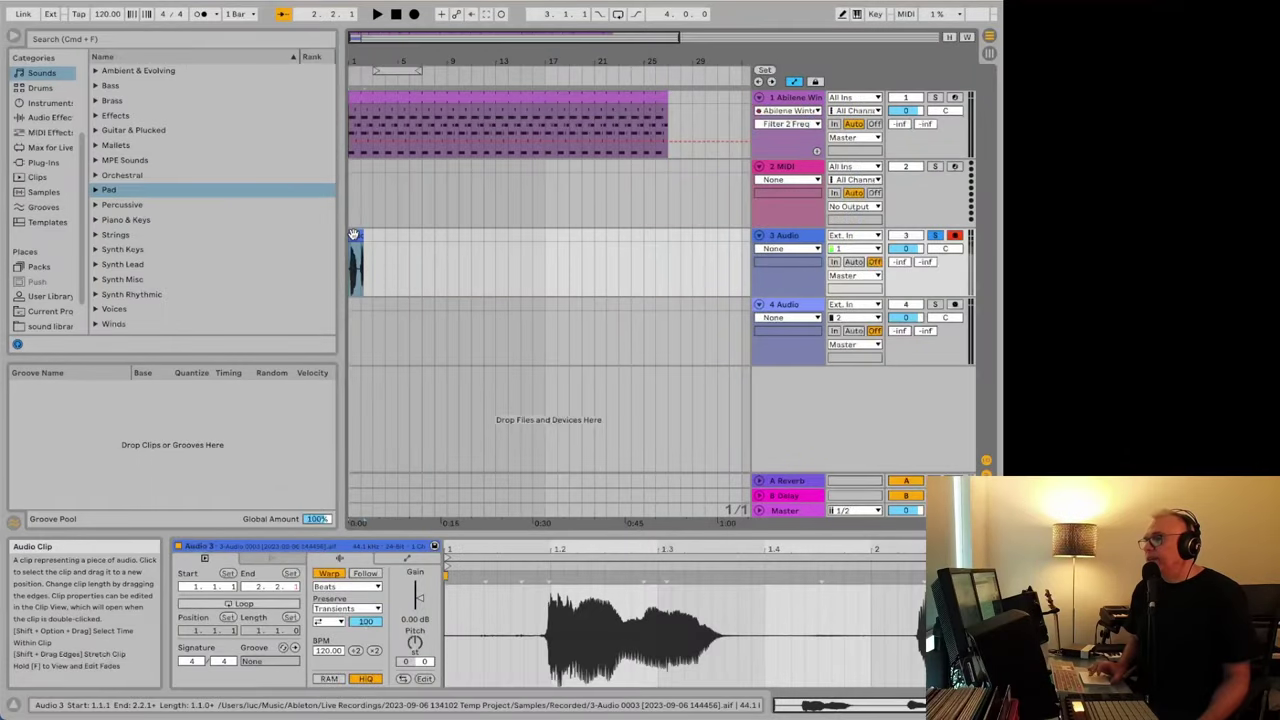
pyautogui.click(425, 680)
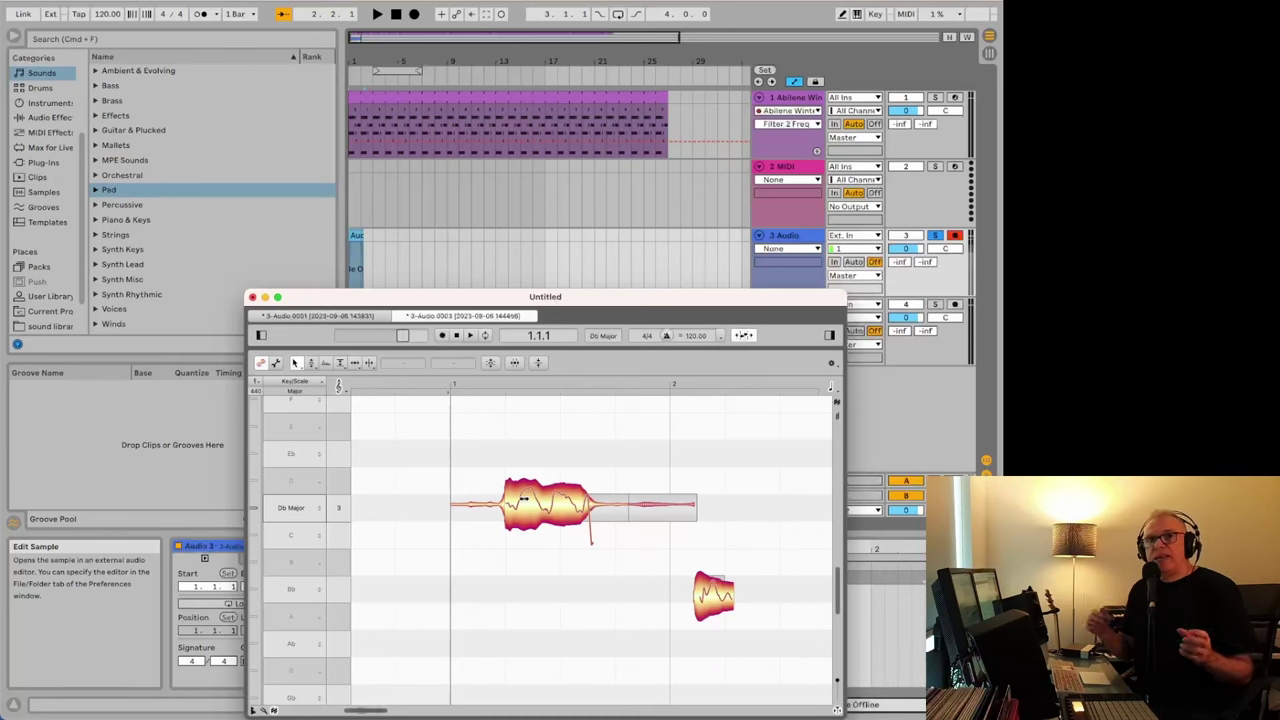
# - Drag the long Db note down to Ab and send the retuned audio back with File > Replace Audio
pyautogui.click(522, 498)
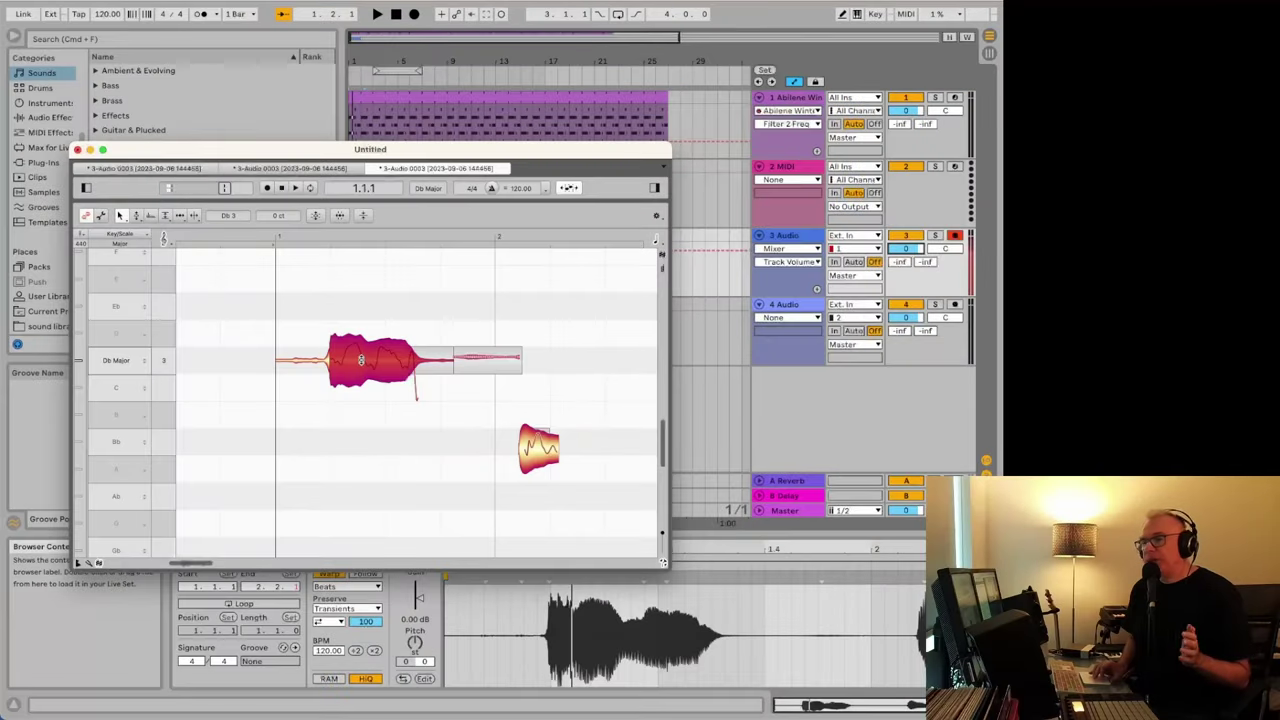
pyautogui.moveTo(361, 360); pyautogui.dragTo(360, 481)
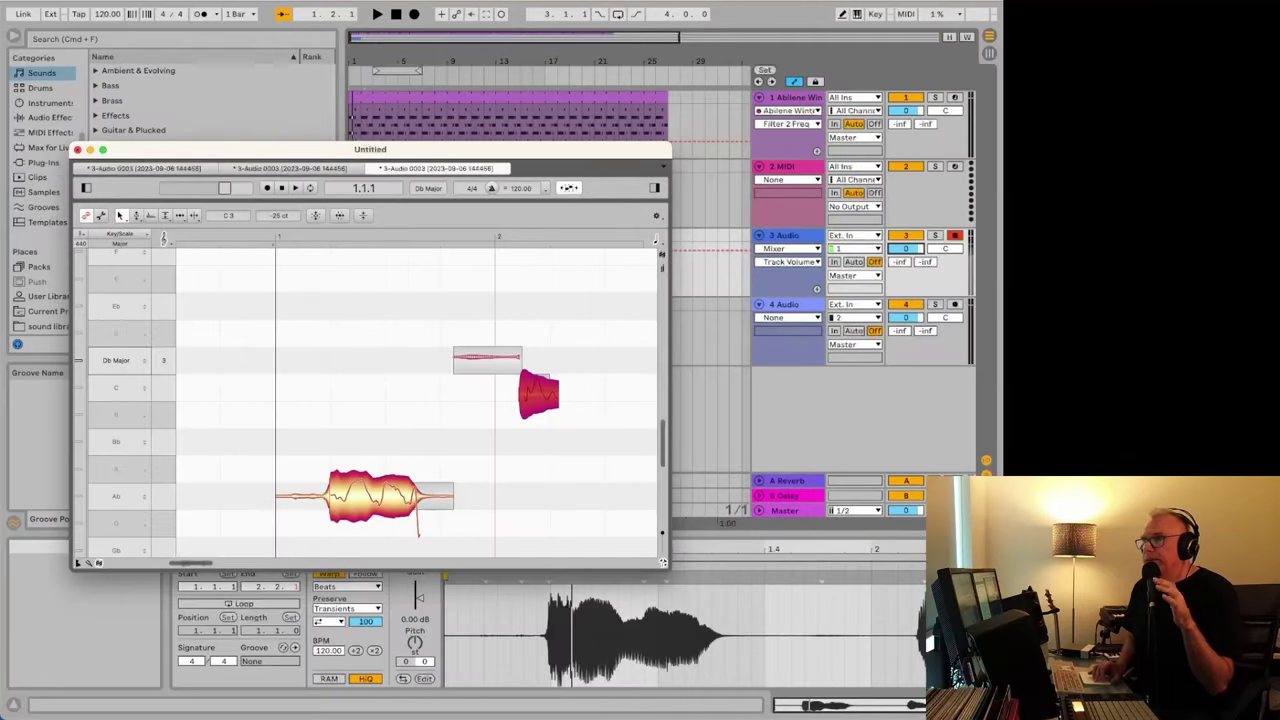
pyautogui.click(96, 0)
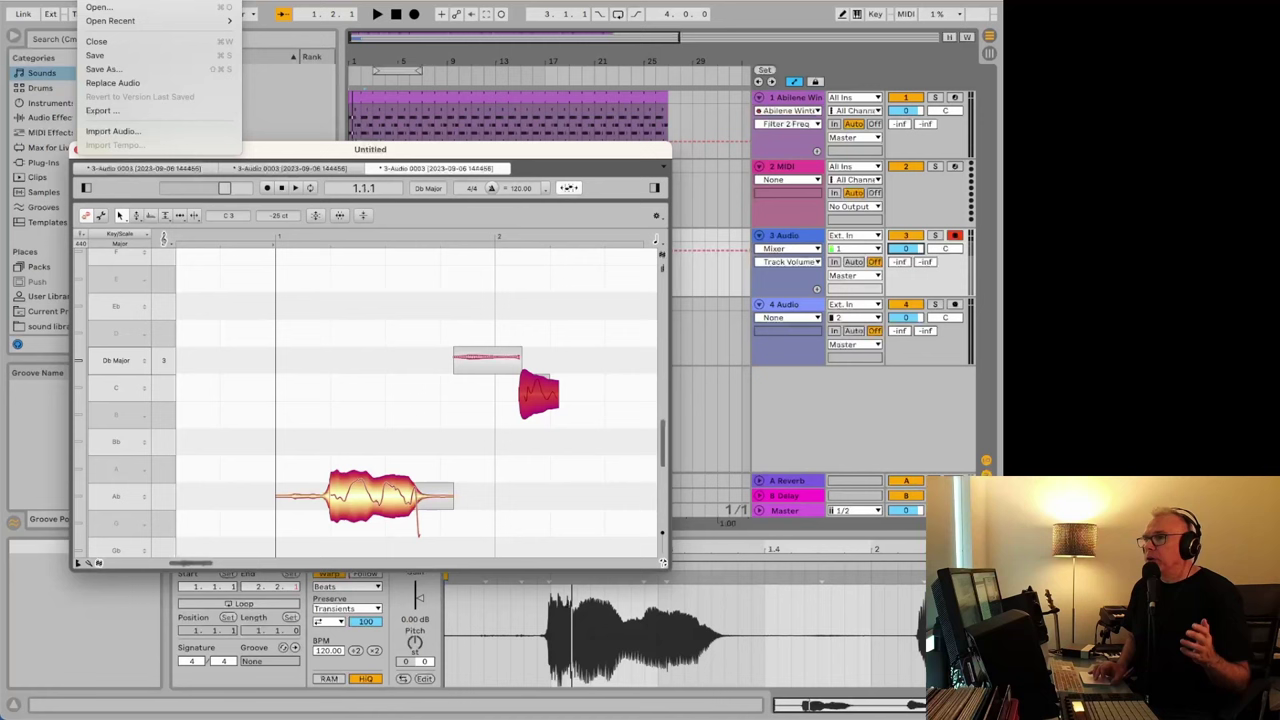
pyautogui.click(115, 83)
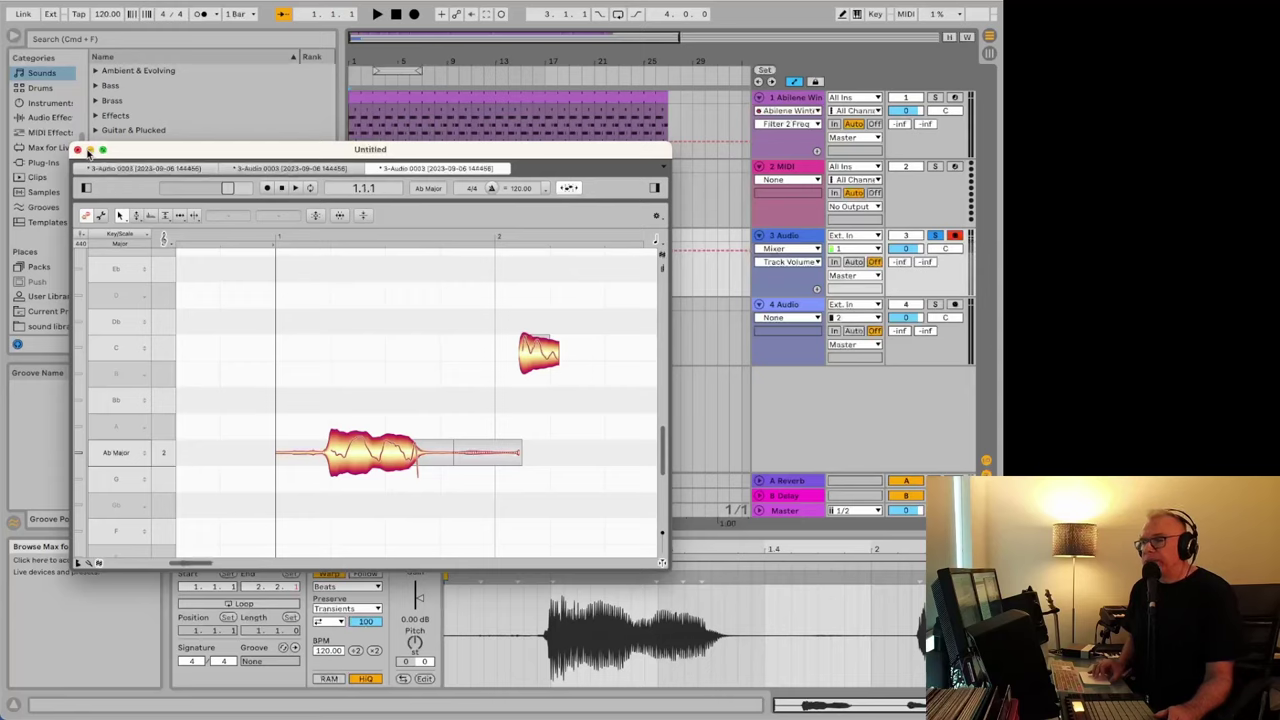
# - Minimize Melodyne, then start and stop playback to hear the retuned audio
pyautogui.click(90, 149)
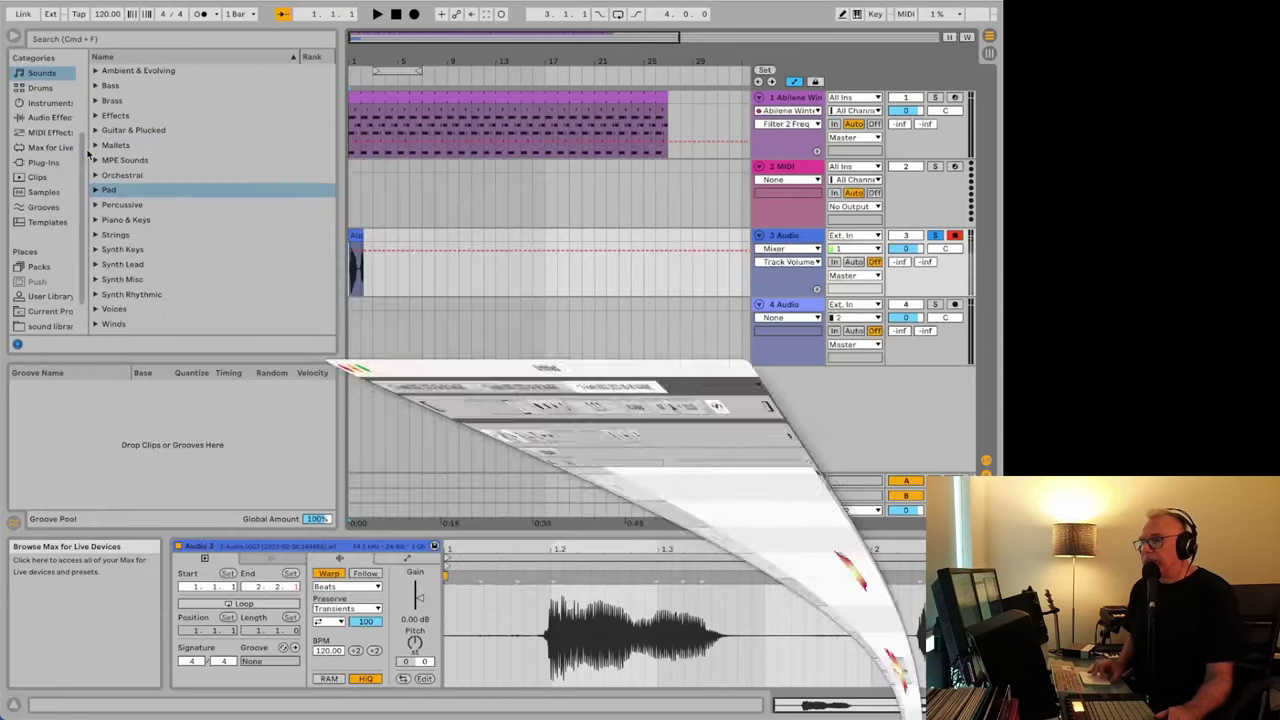
pyautogui.press('space')
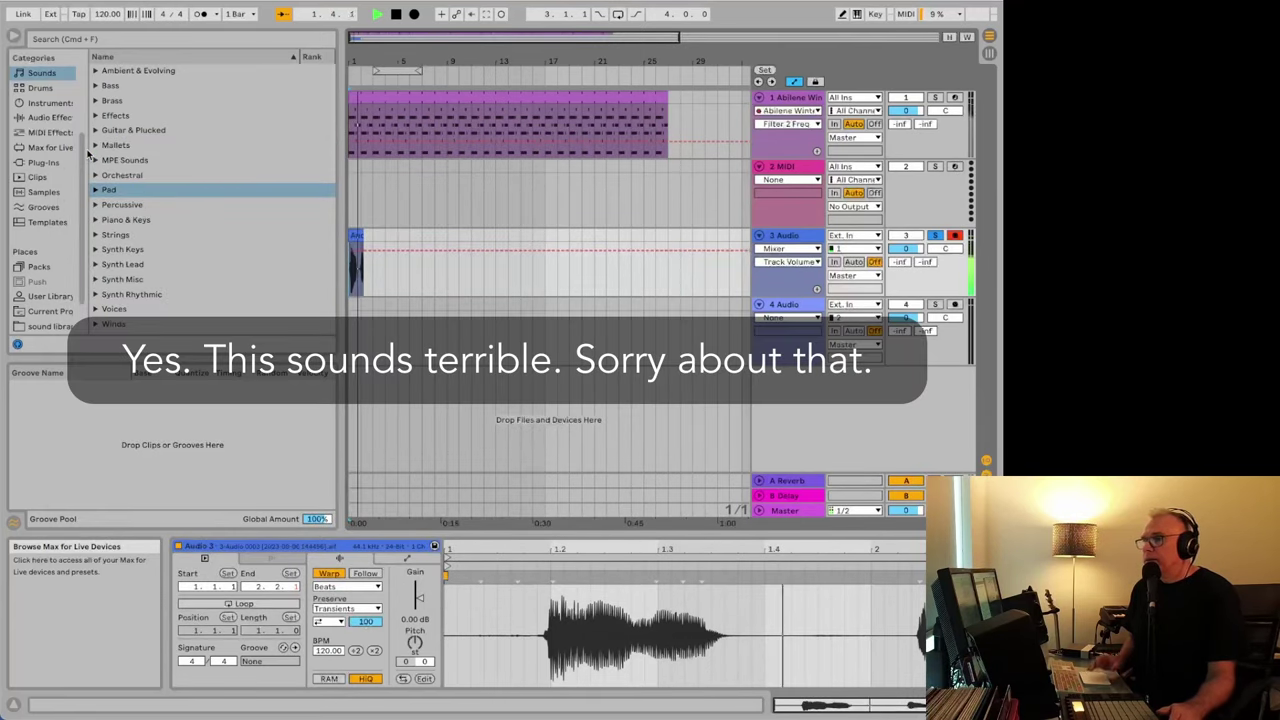
pyautogui.press('space')
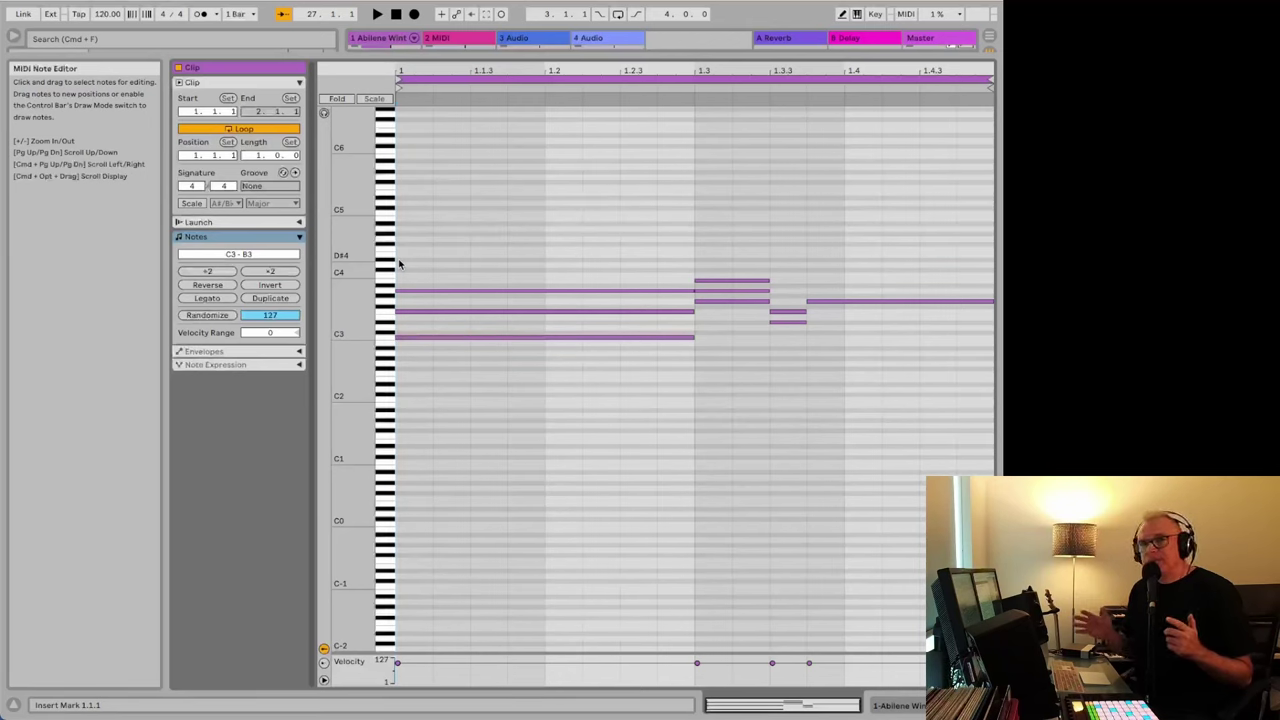
# - Test moving the A3 note at the clip start by semitones and octaves with the arrow keys
pyautogui.click(440, 292)
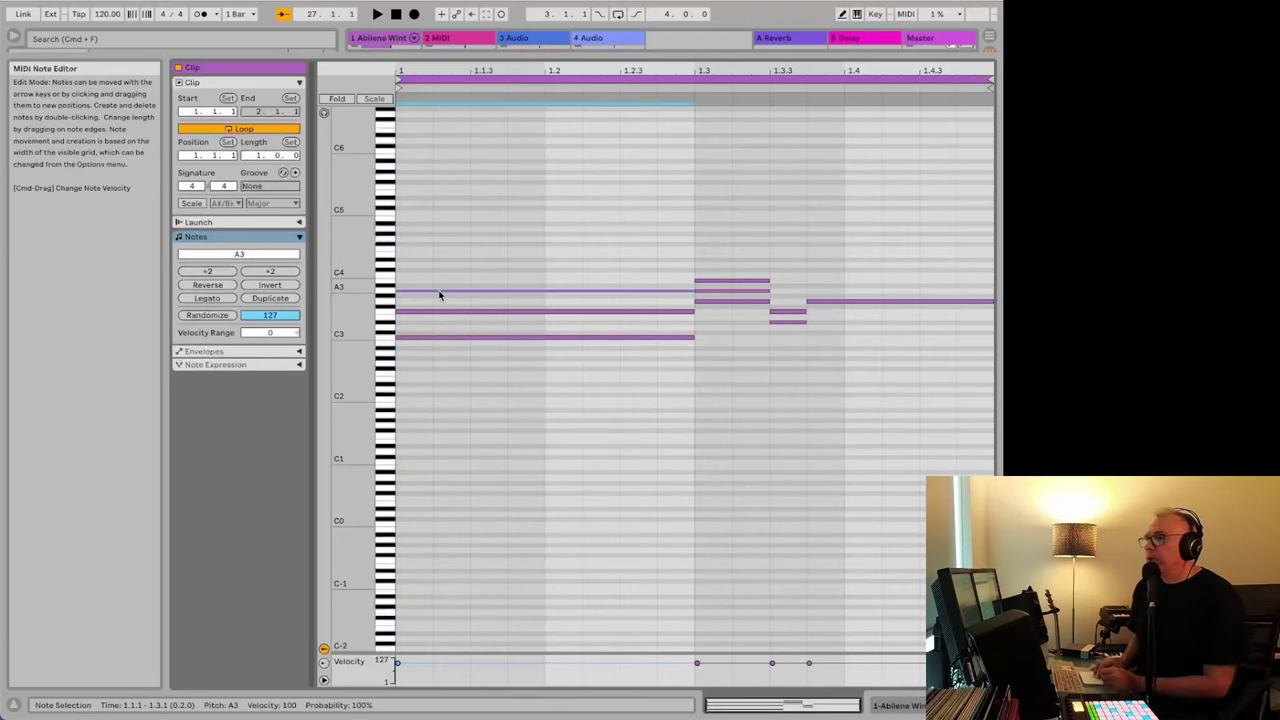
pyautogui.press('Up')
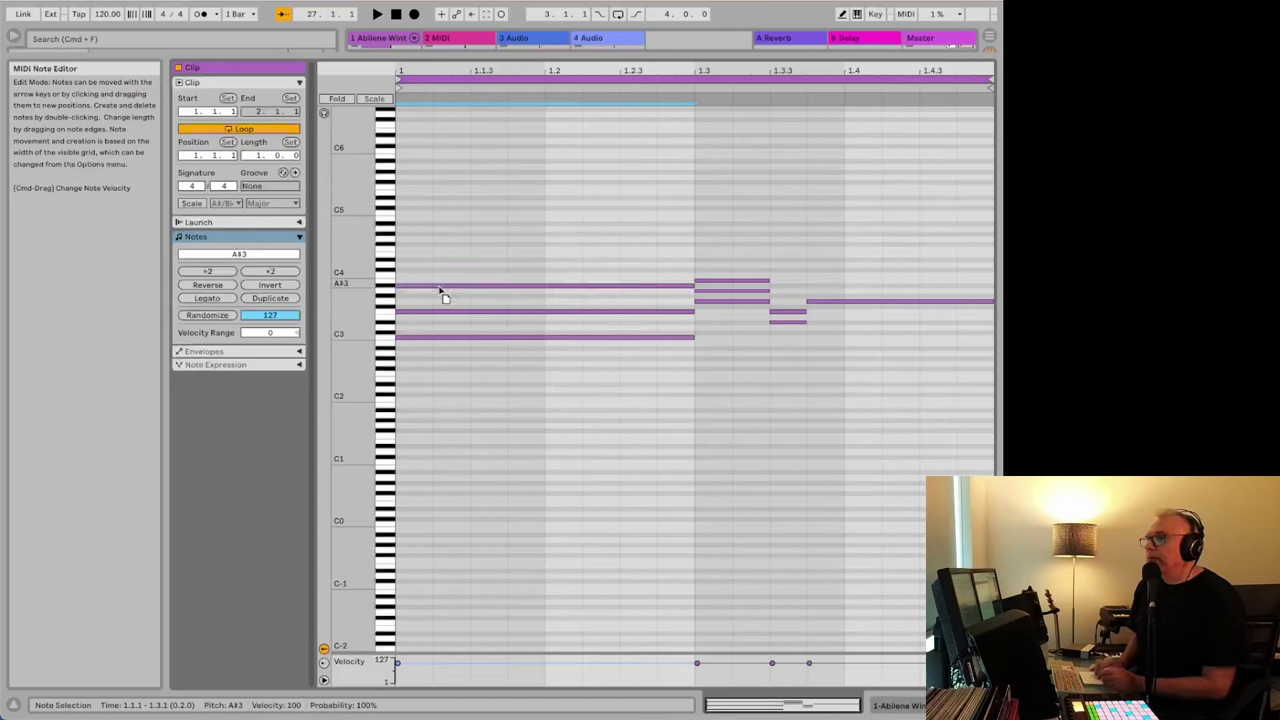
pyautogui.press('Down')
pyautogui.moveTo(439, 292); pyautogui.dragTo(430, 232)
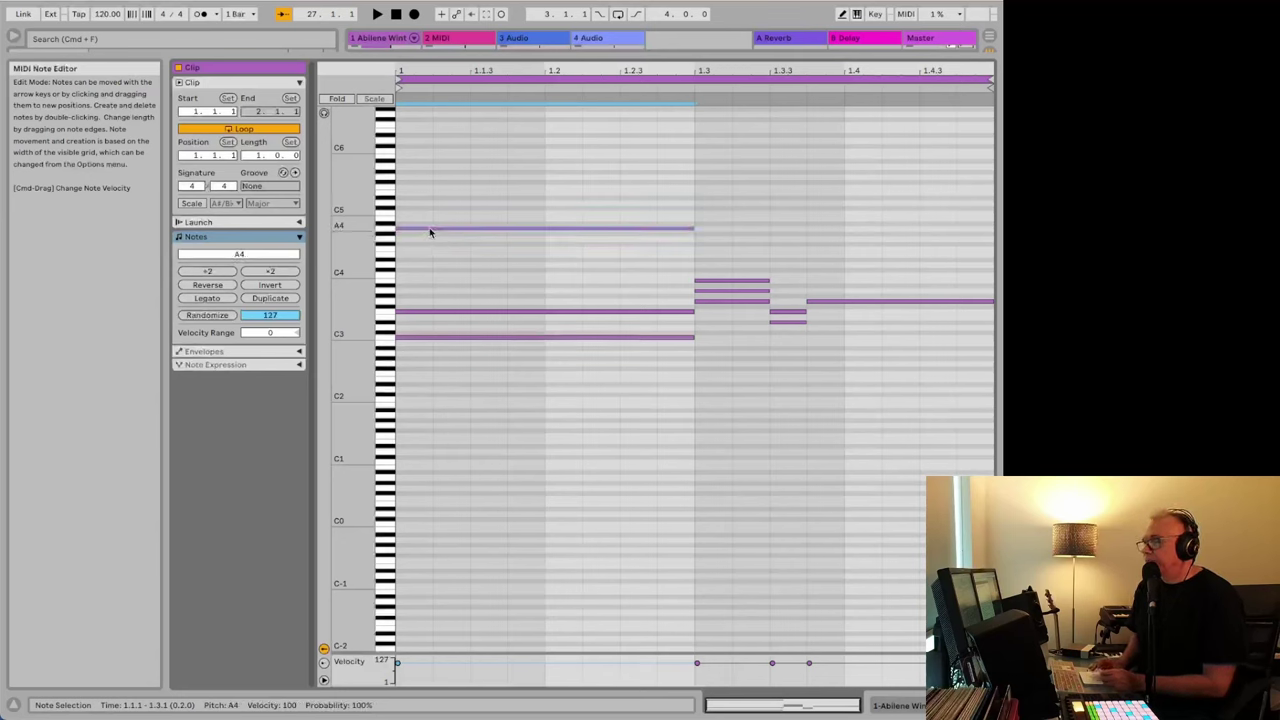
pyautogui.press('super+z')
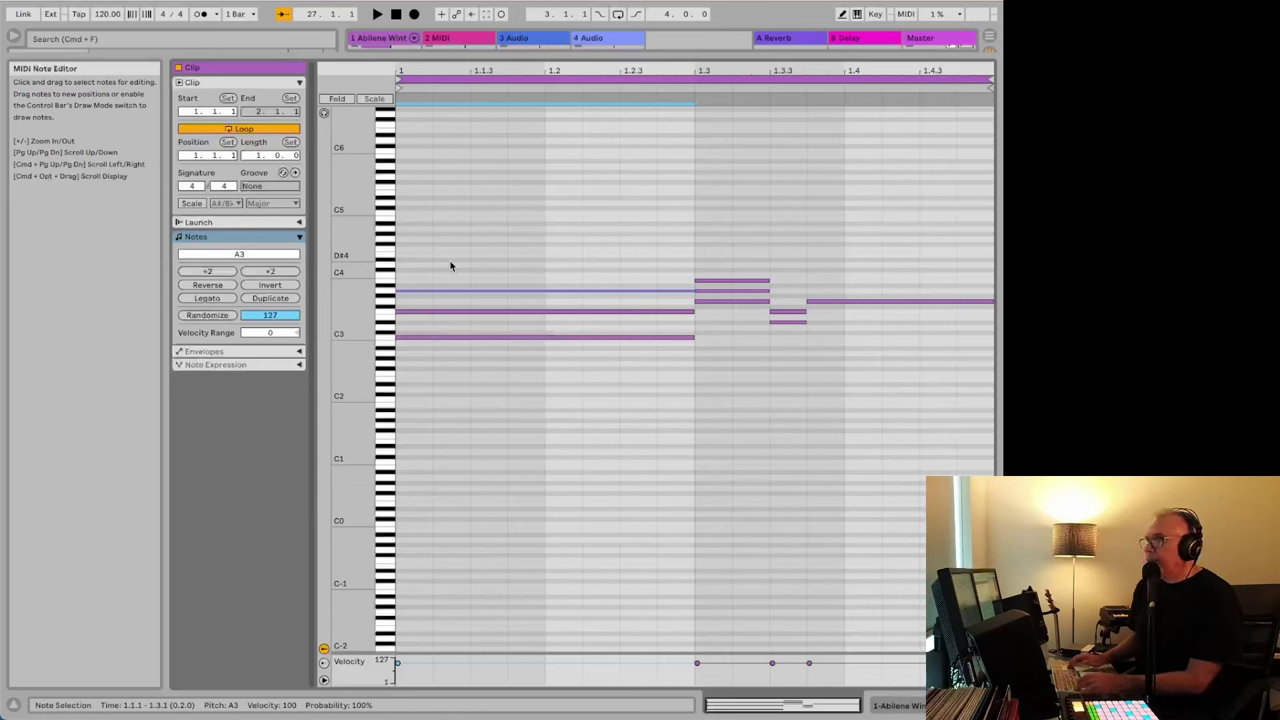
pyautogui.press('super+shift+z')
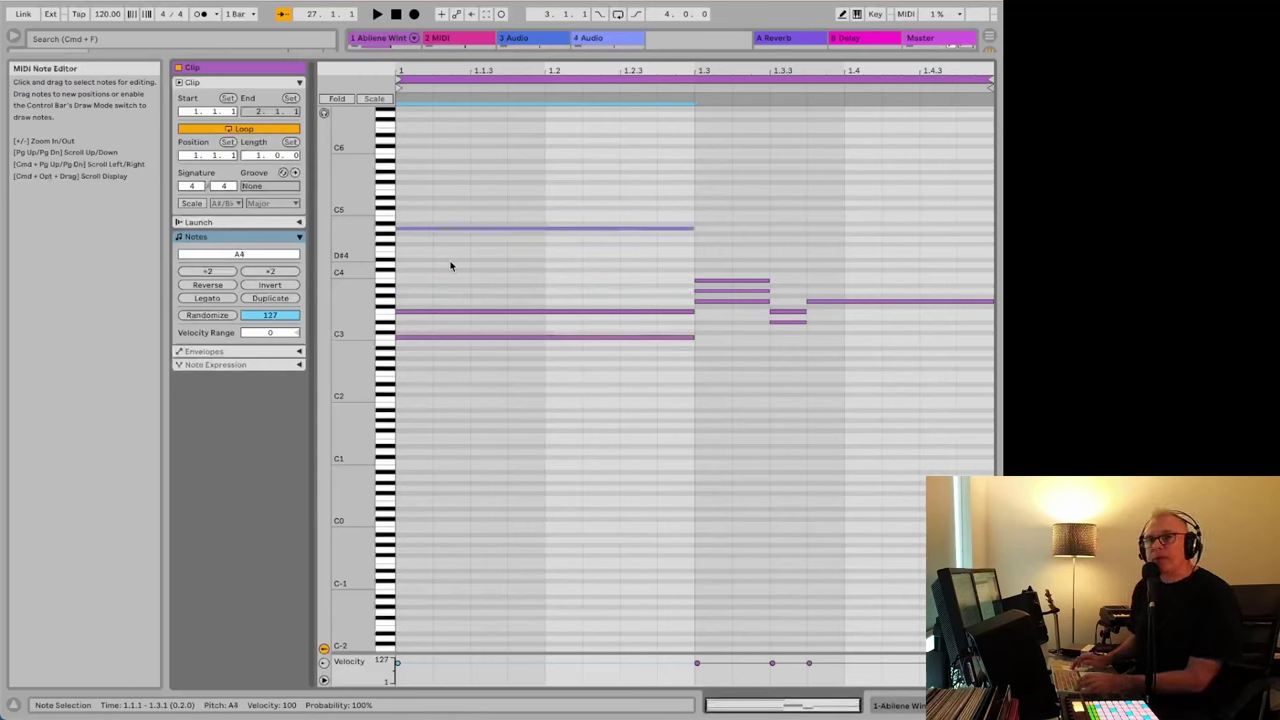
pyautogui.hotkey('shift', 'Up')
pyautogui.hotkey('shift', 'Down')
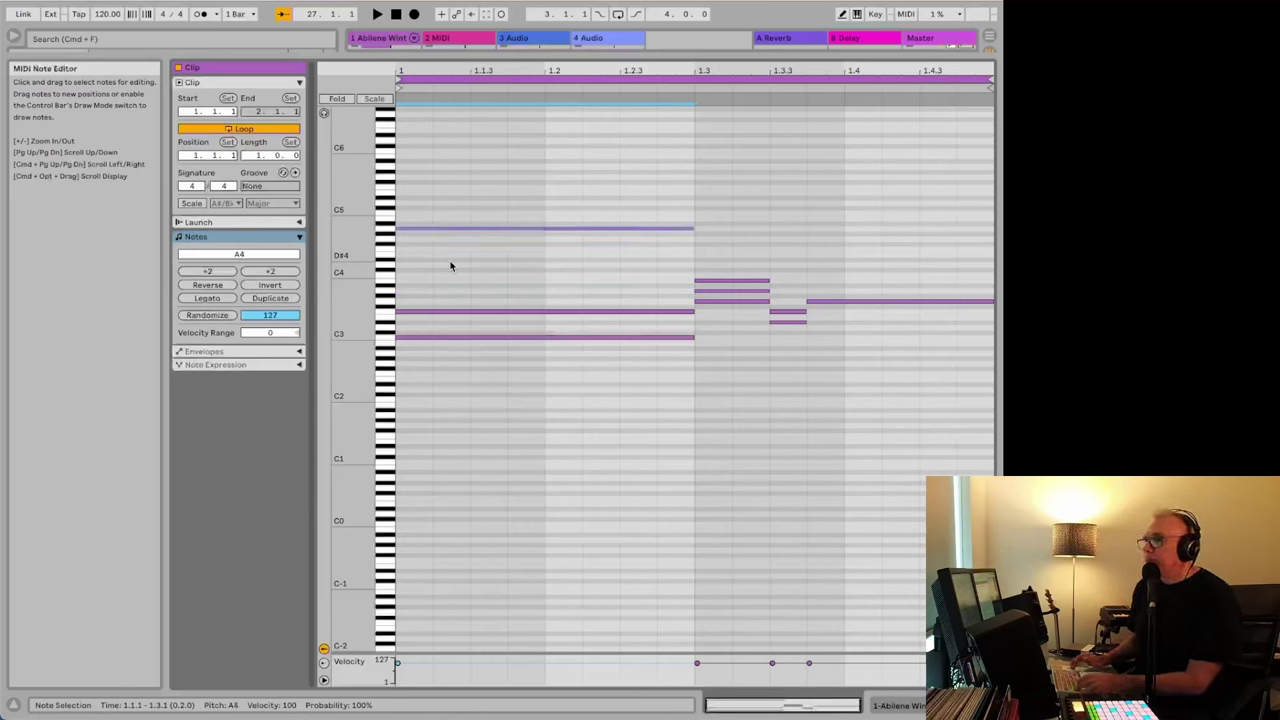
pyautogui.hotkey('shift', 'Down')
pyautogui.hotkey('shift', 'Down')
pyautogui.hotkey('shift', 'Down')
pyautogui.hotkey('shift', 'Down')
pyautogui.hotkey('shift', 'Down')
pyautogui.hotkey('shift', 'Up')
pyautogui.hotkey('shift', 'Up')
pyautogui.hotkey('shift', 'Up')
pyautogui.hotkey('shift', 'Up')
pyautogui.hotkey('shift', 'Up')
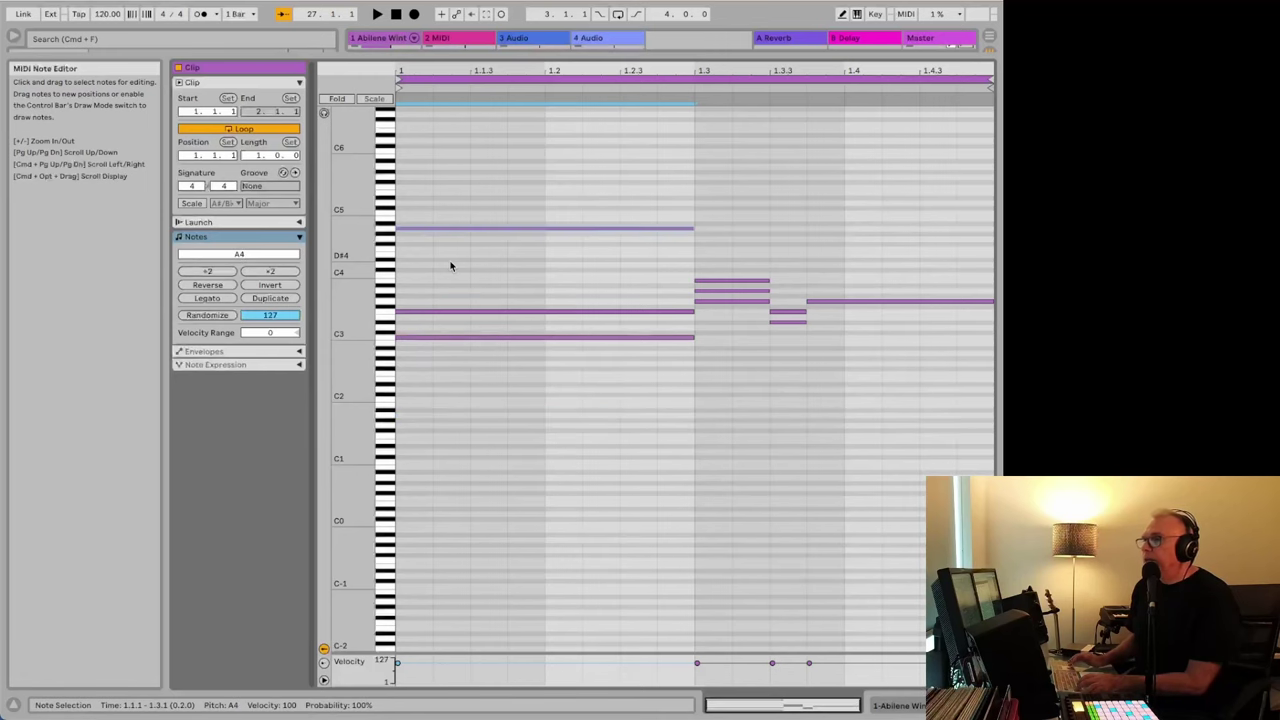
pyautogui.hotkey('shift', 'Down')
pyautogui.press('super+a')
pyautogui.hotkey('shift', 'Down')
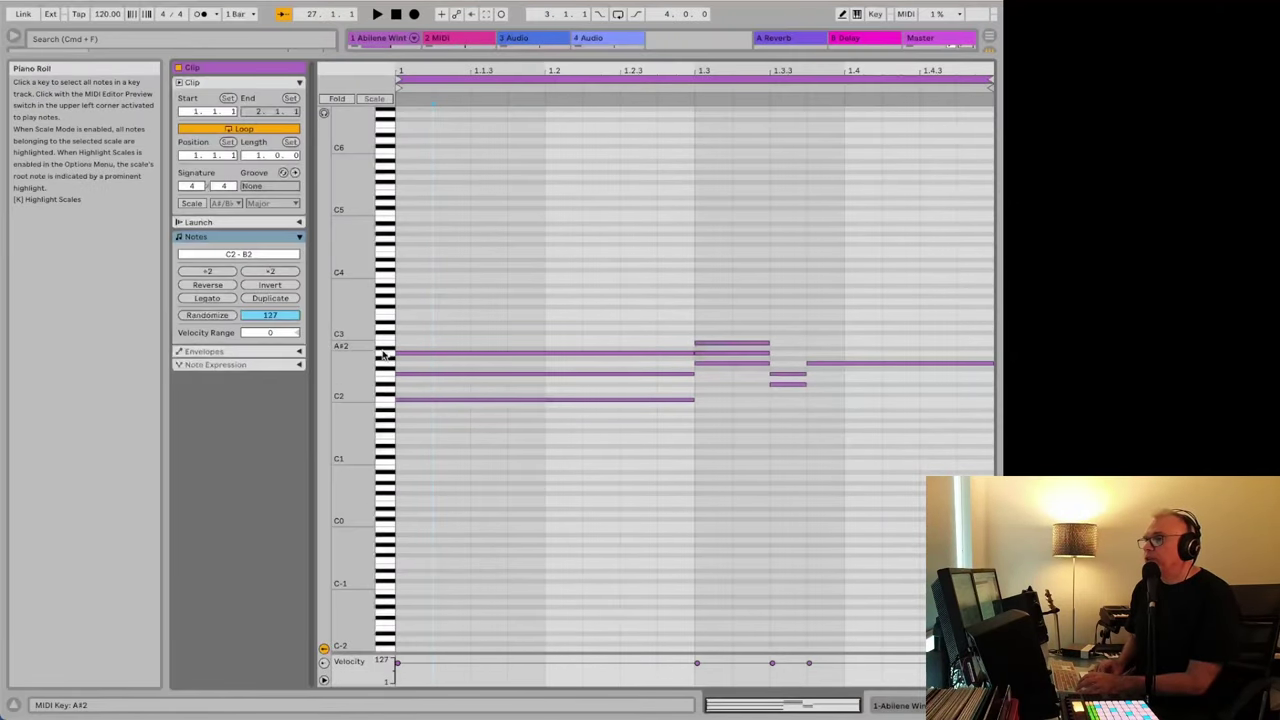
# - Raise the A2 notes one octave to A3, then shift all notes down and back up an octave
pyautogui.click(385, 357)
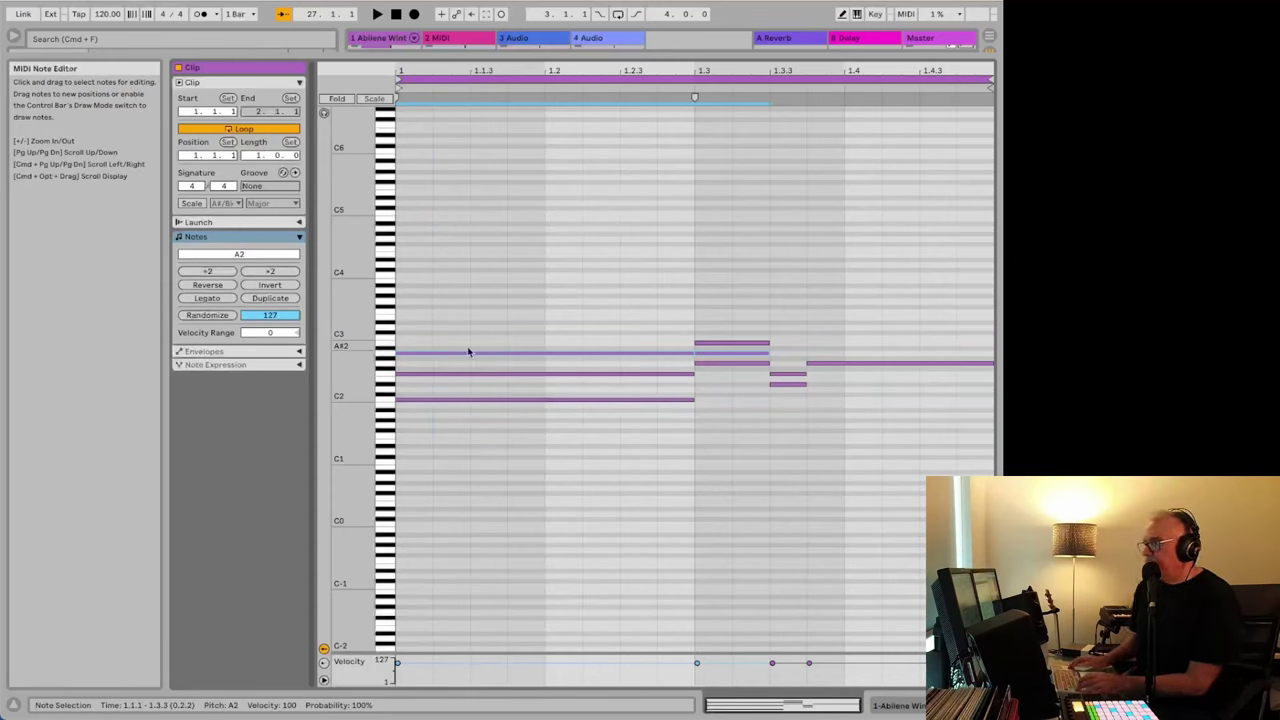
pyautogui.hotkey('shift', 'Up')
pyautogui.hotkey('shift', 'Up')
pyautogui.hotkey('shift', 'Down')
pyautogui.hotkey('shift', 'Down')
pyautogui.hotkey('shift', 'Down')
pyautogui.hotkey('shift', 'Down')
pyautogui.hotkey('shift', 'Up')
pyautogui.hotkey('shift', 'Up')
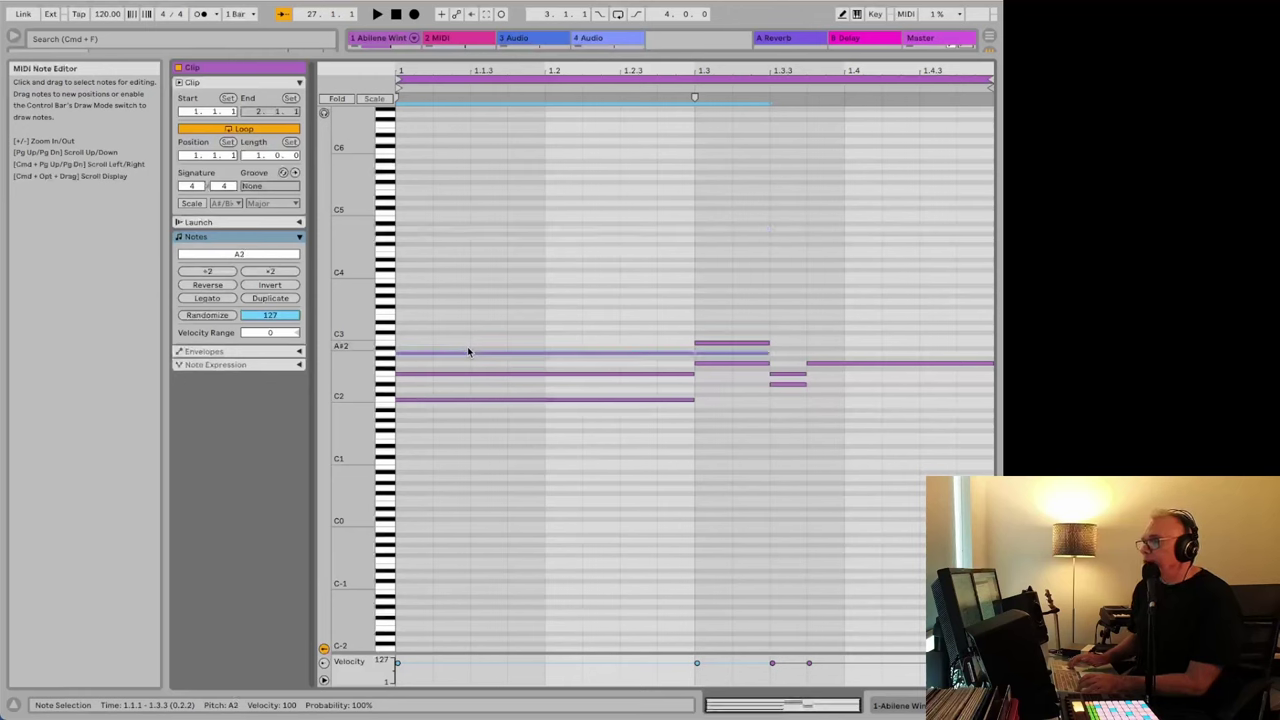
pyautogui.hotkey('shift', 'Up')
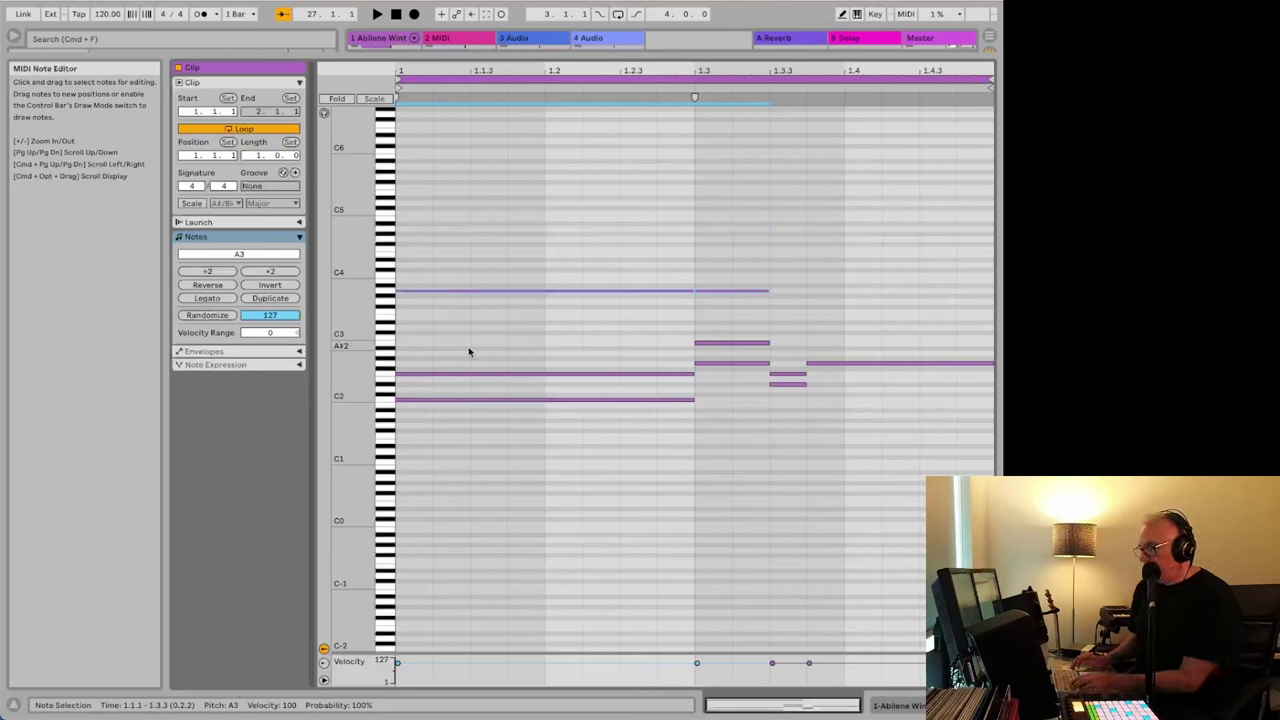
pyautogui.press('super+a')
pyautogui.hotkey('shift', 'Down')
pyautogui.hotkey('shift', 'Down')
pyautogui.hotkey('shift', 'Up')
pyautogui.hotkey('shift', 'Up')
pyautogui.hotkey('shift', 'Up')
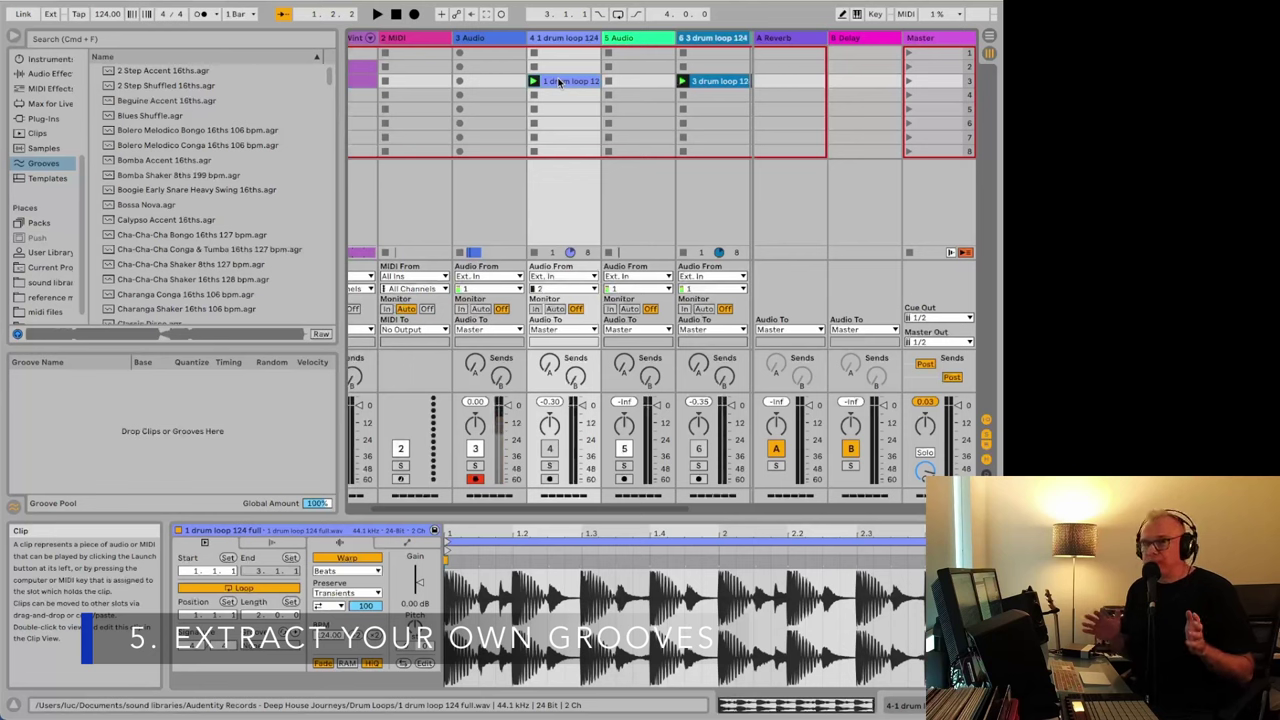
# - Browse the Grooves list and select the 1 drum loop 124 full clip to show its waveform
pyautogui.scroll(-15, 159, 188)
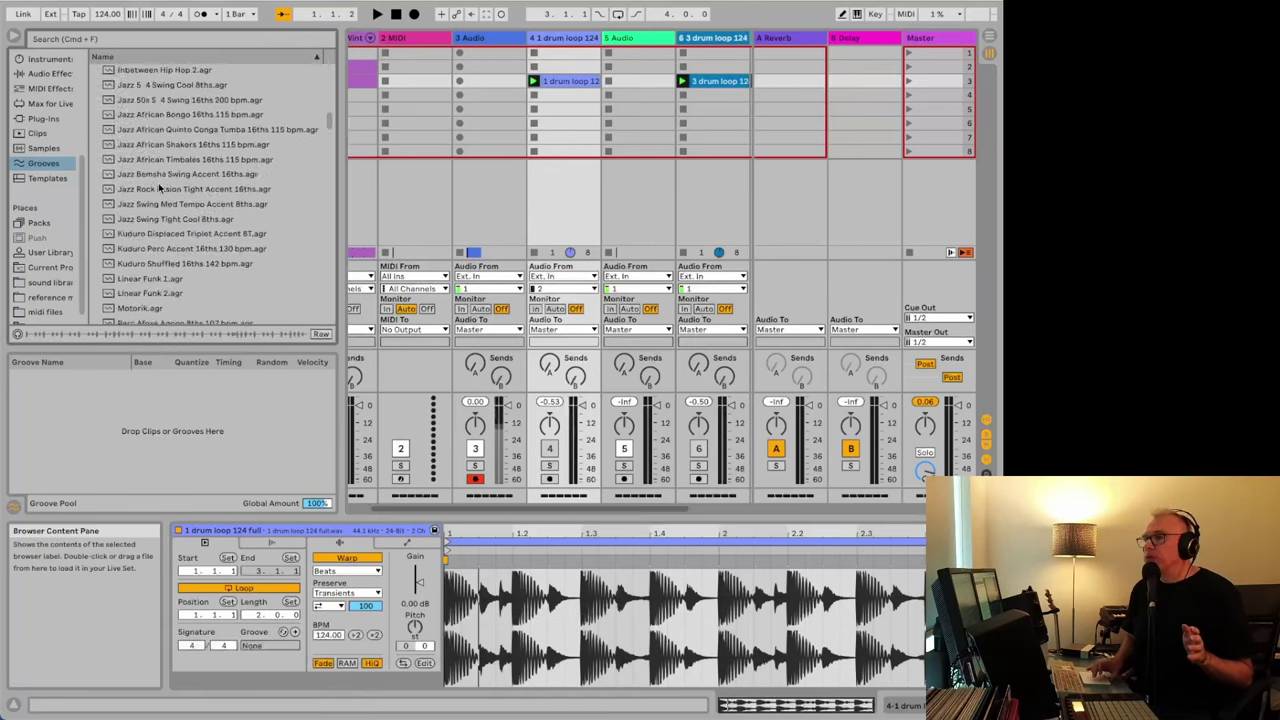
pyautogui.scroll(-10, 158, 187)
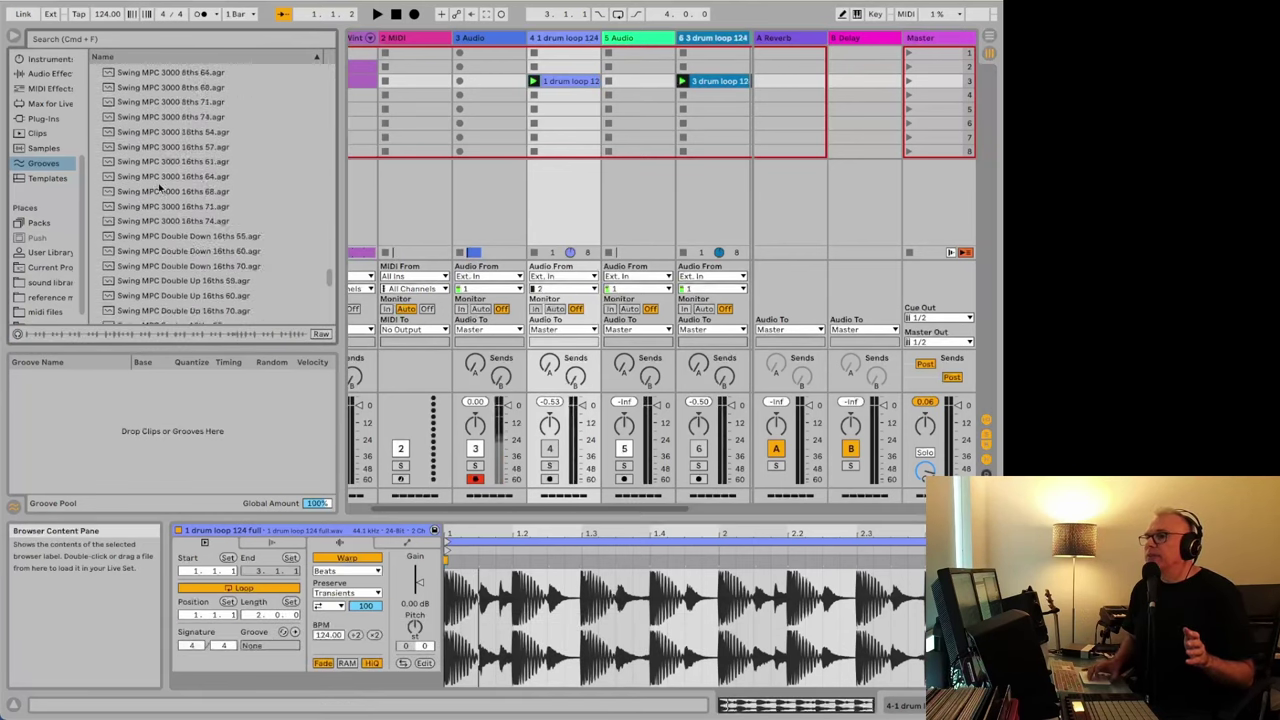
pyautogui.scroll(2, 159, 188)
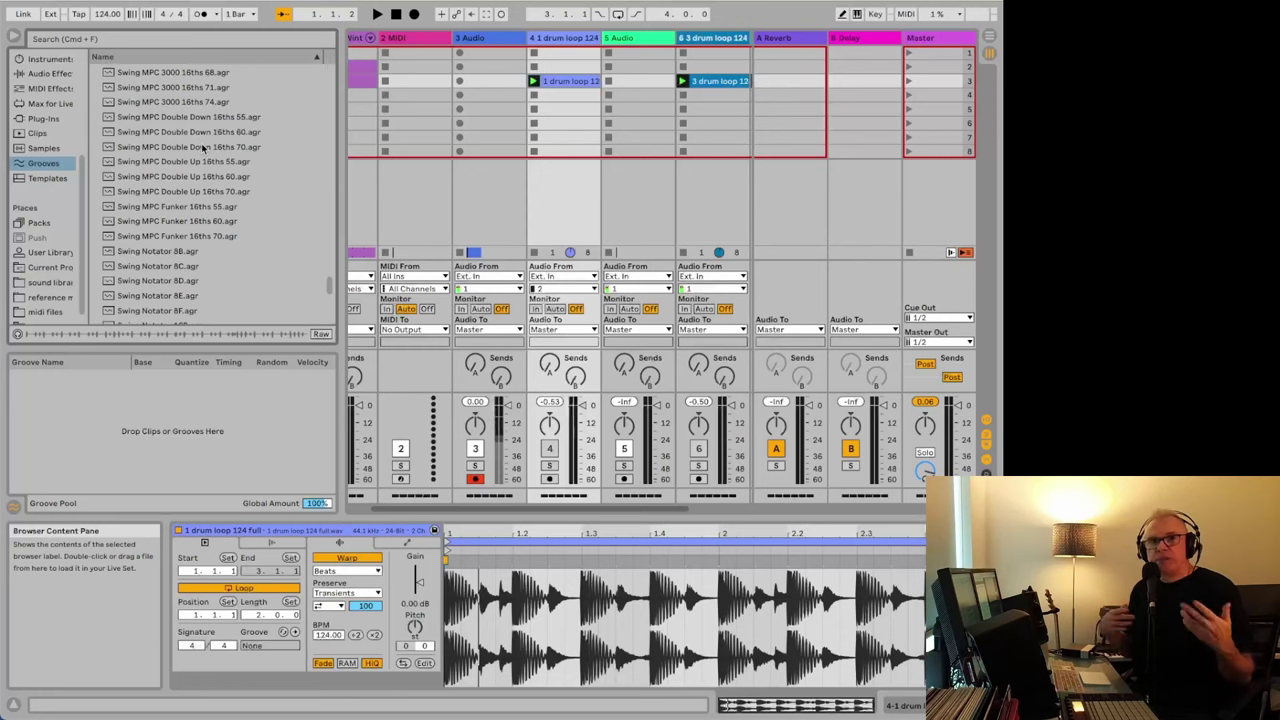
pyautogui.click(567, 82)
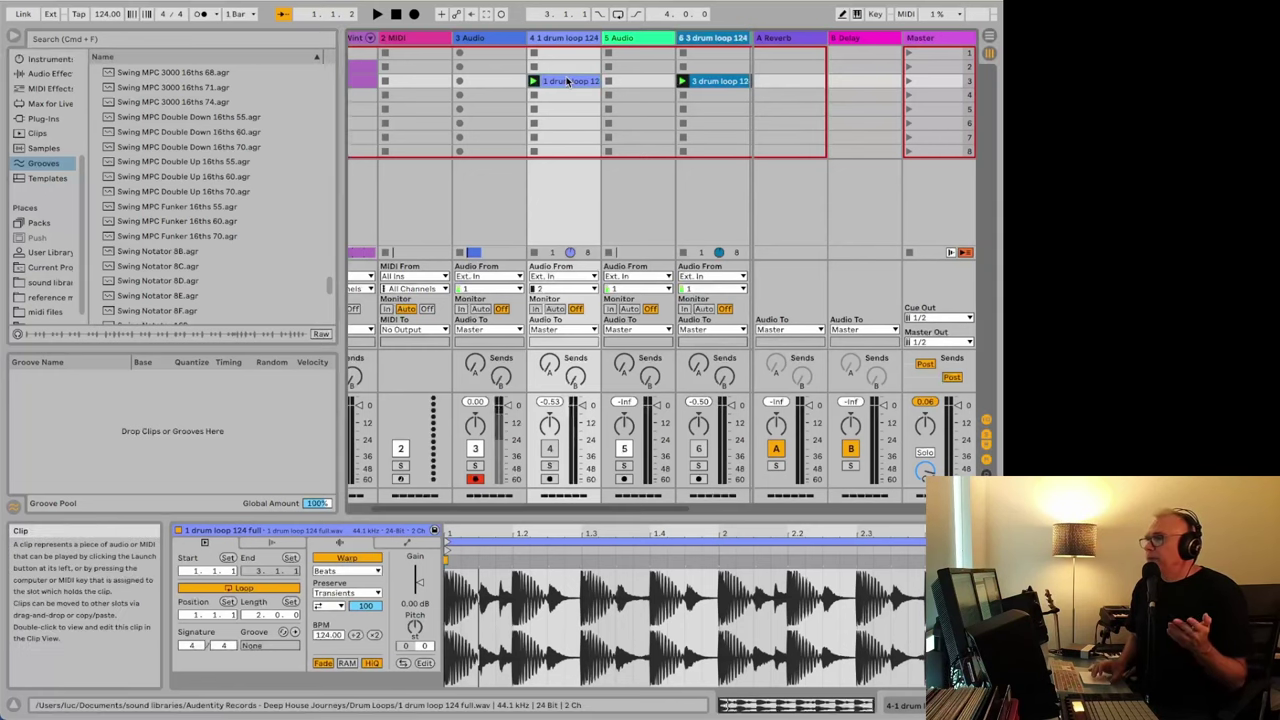
# - Extract the groove from the 1 drum loop 124 full clip and assign it to the CSS008 clip
pyautogui.rightClick(560, 617)
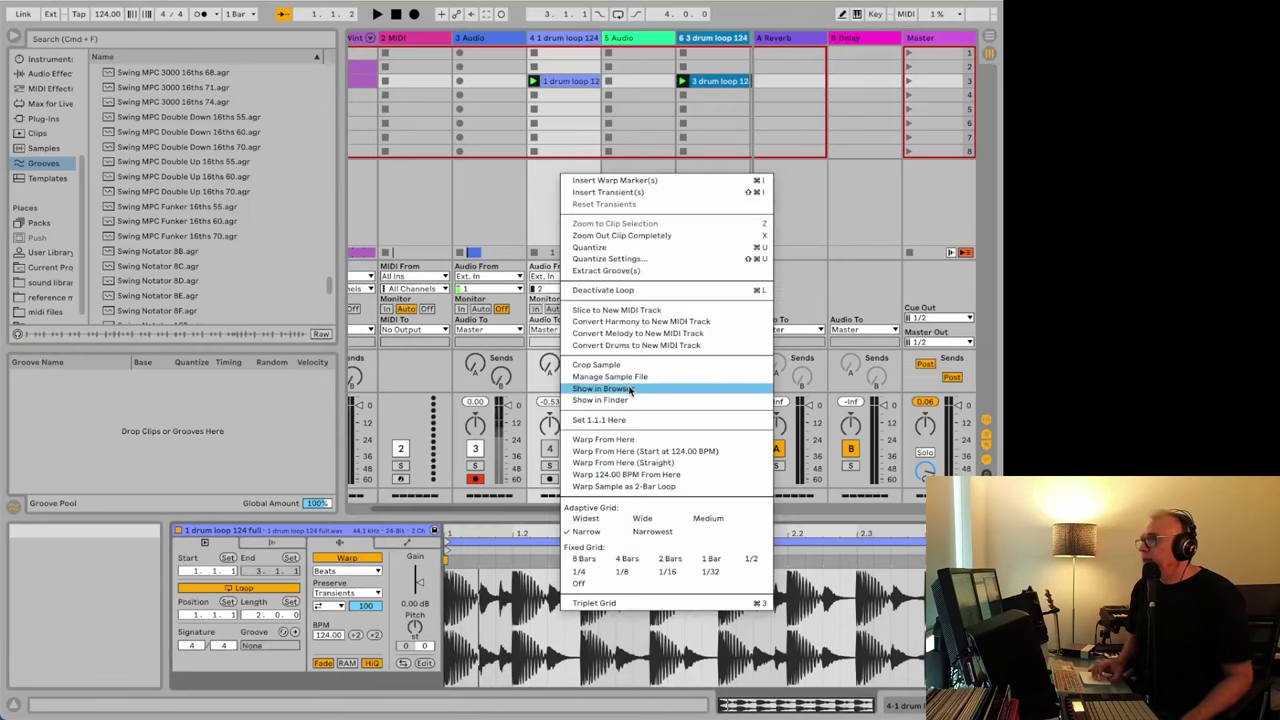
pyautogui.click(645, 273)
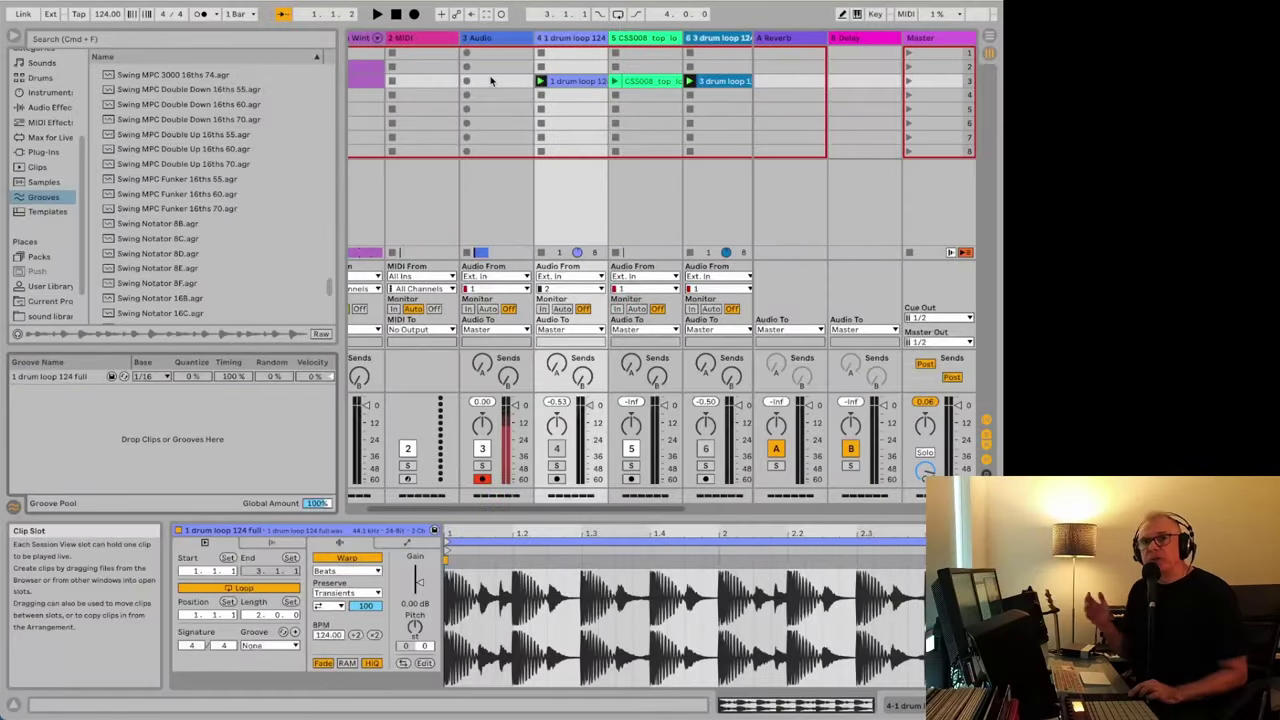
pyautogui.click(48, 376)
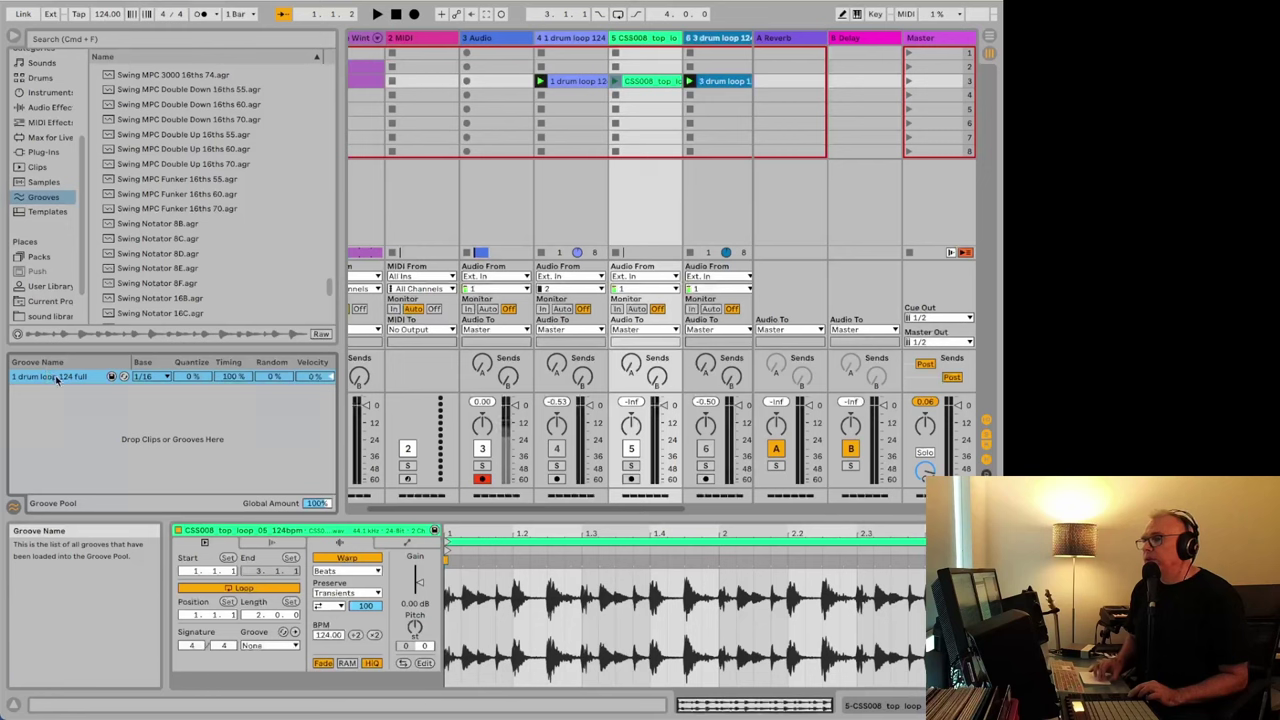
pyautogui.click(270, 646)
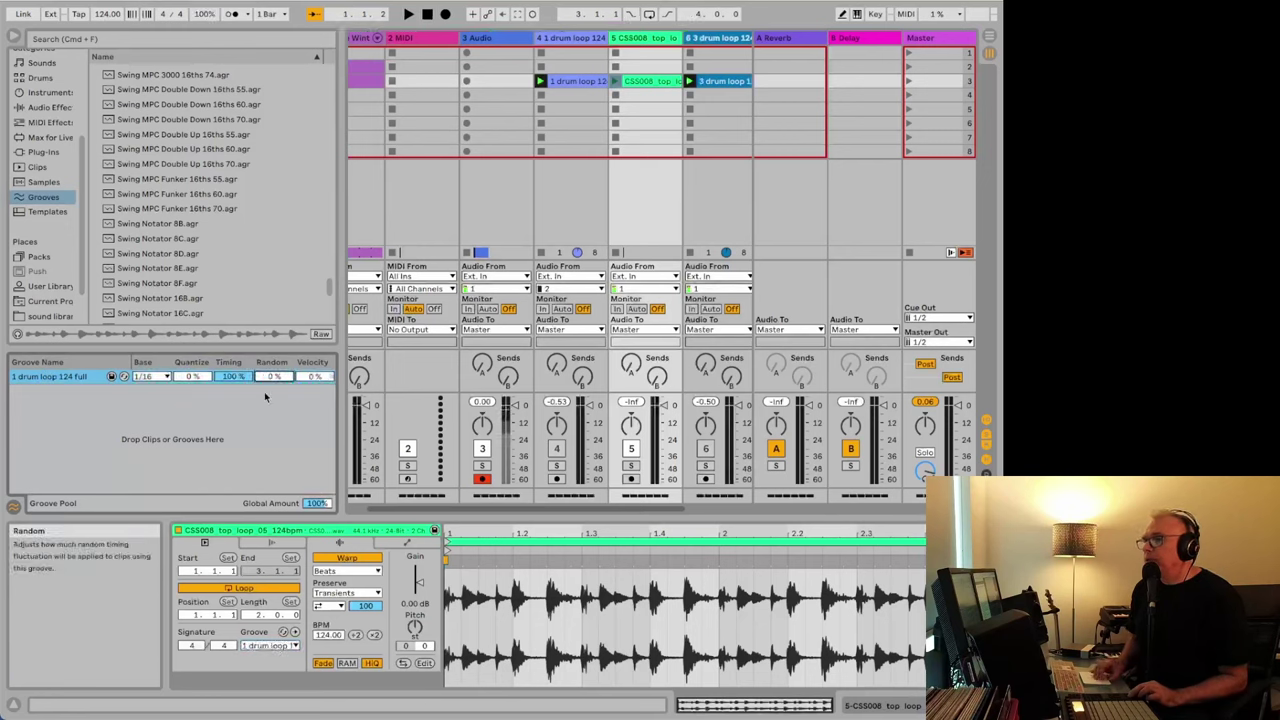
# - Set the groove to 25% Quantize, 79% Timing, 28% Random and 56% Velocity
pyautogui.click(275, 378)
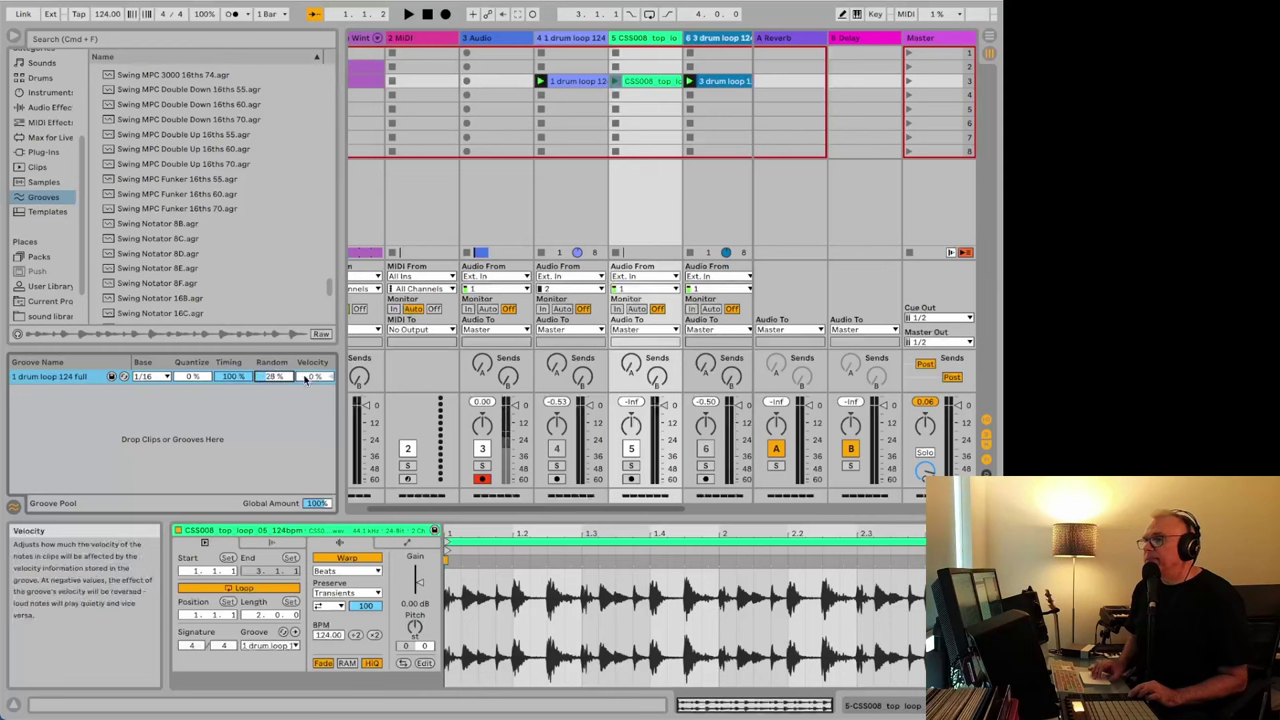
pyautogui.moveTo(315, 377); pyautogui.dragTo(315, 360)
pyautogui.moveTo(232, 377); pyautogui.dragTo(232, 379)
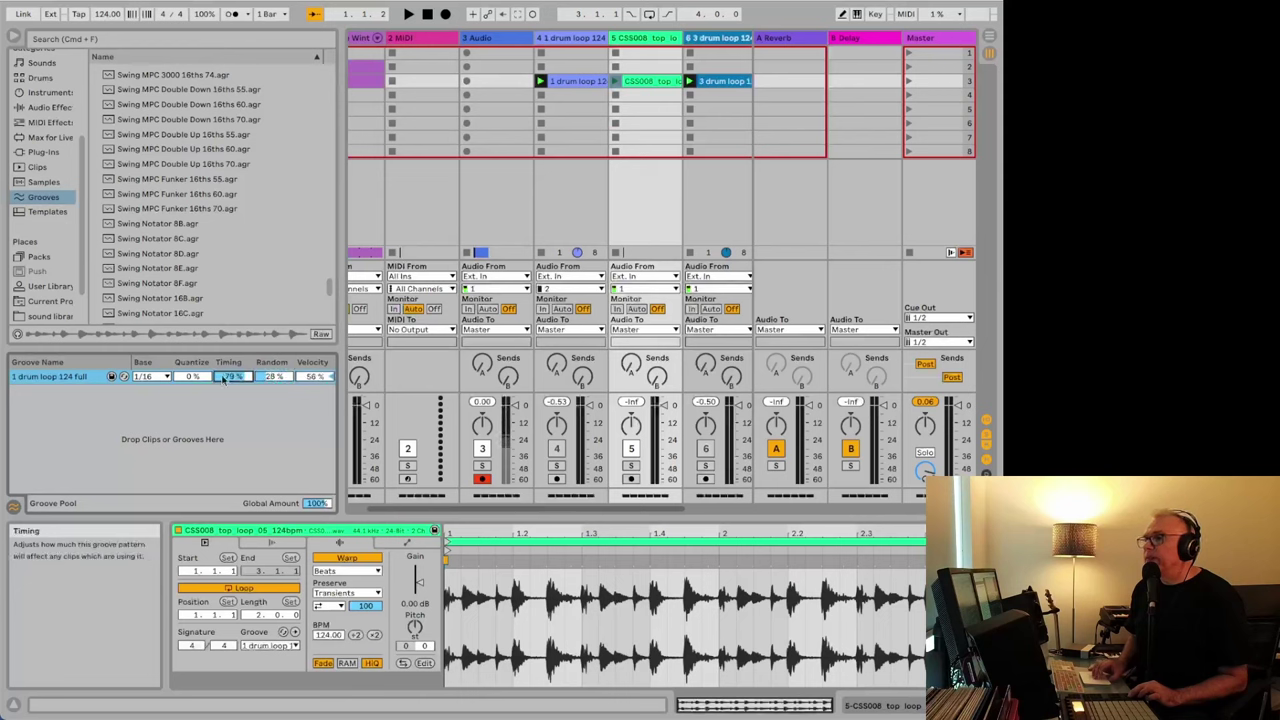
pyautogui.click(190, 377)
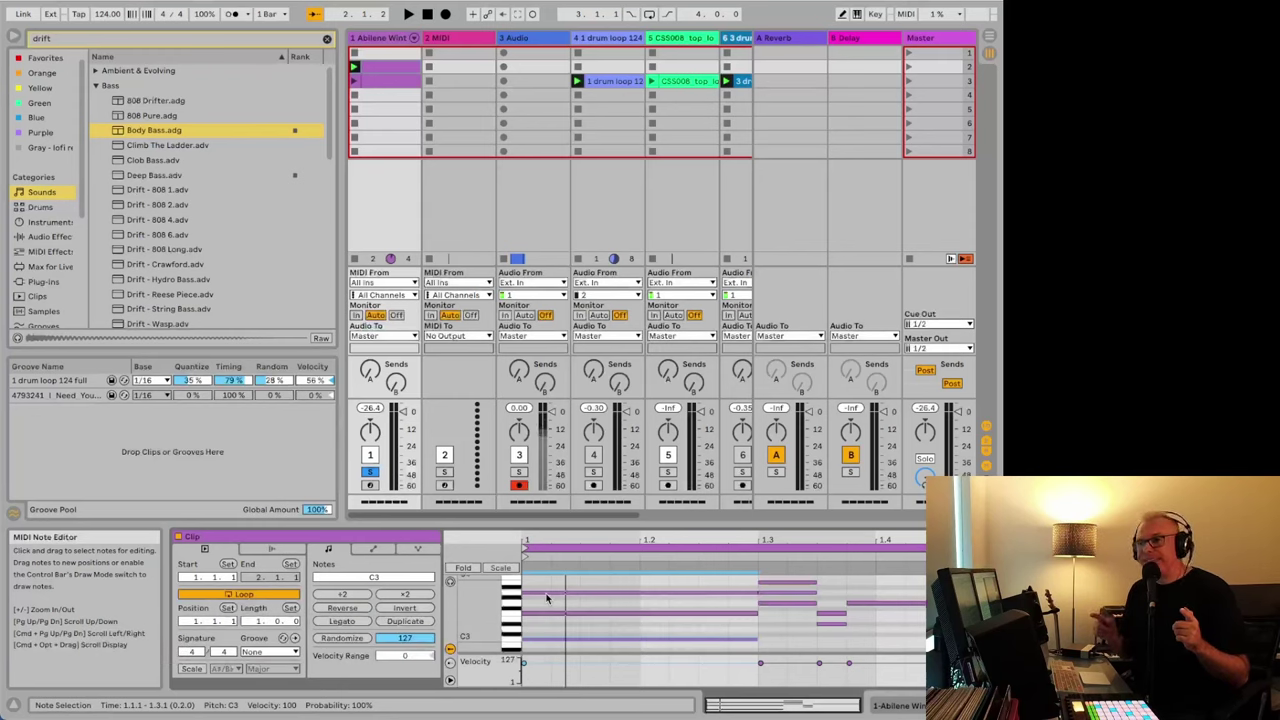
# - Show the track 1 chord clip's Note Expression lanes (pitch, Slide, Pressure) in an enlarged Detail View
pyautogui.click(369, 68)
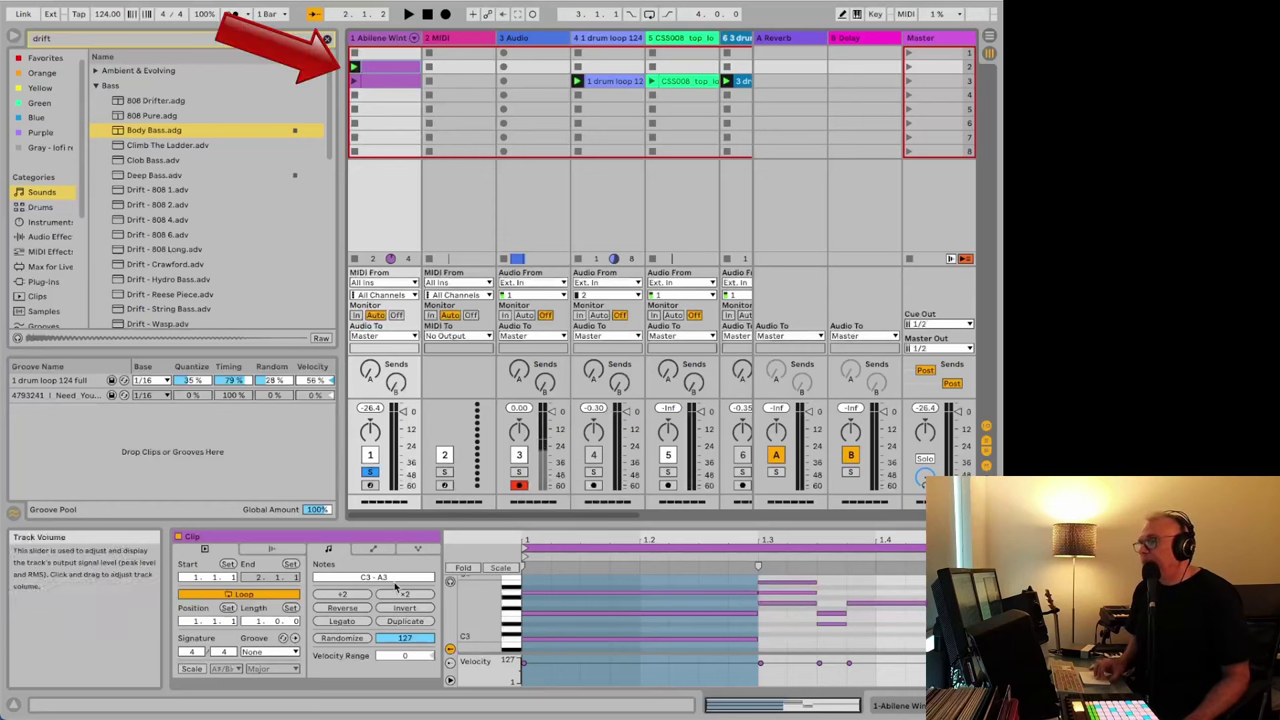
pyautogui.click(409, 549)
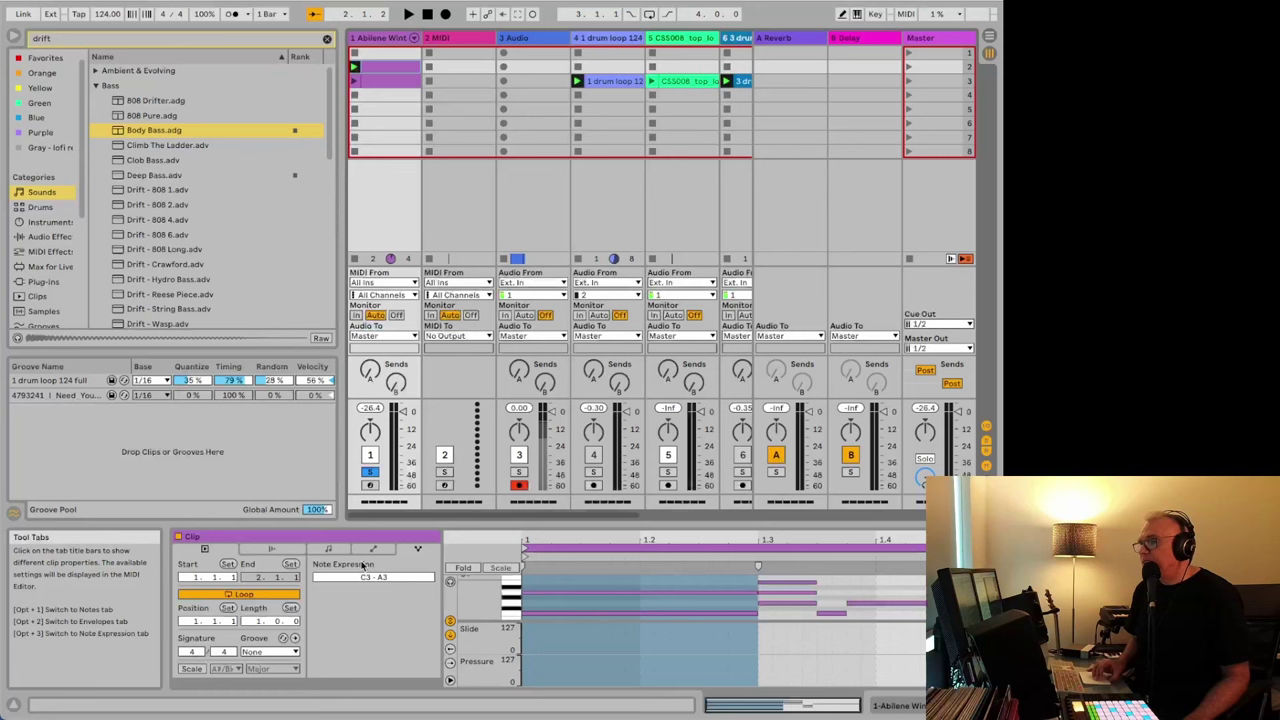
pyautogui.moveTo(352, 524); pyautogui.dragTo(346, 452)
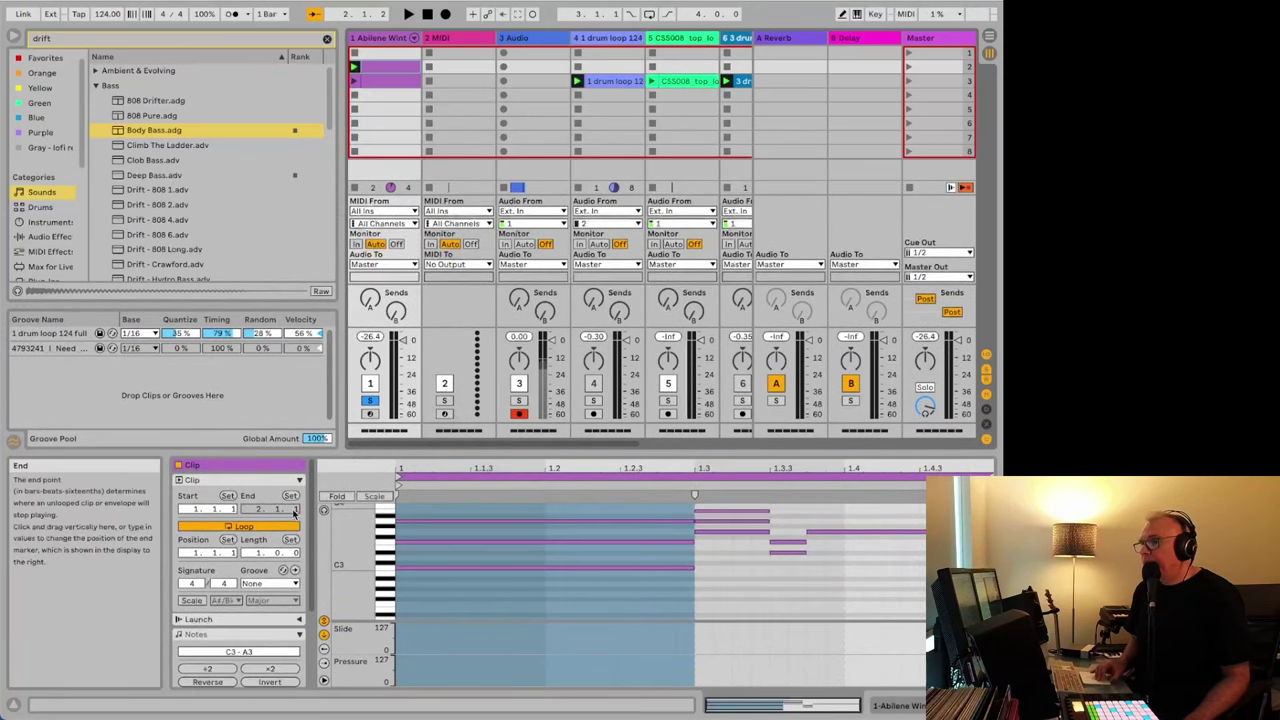
pyautogui.scroll(-3, 296, 513)
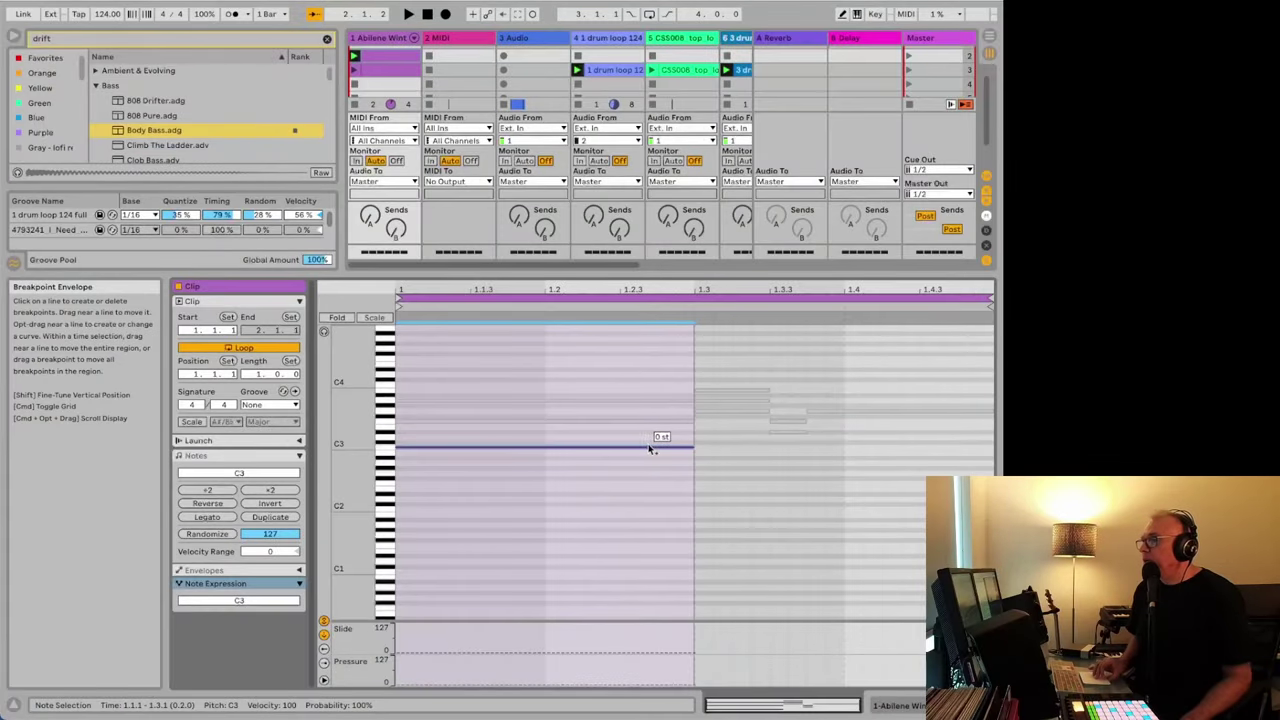
# - Ramp the C3 and A3 note ends up in pitch, A3 to about +2.43 st, and audition
pyautogui.click(621, 449)
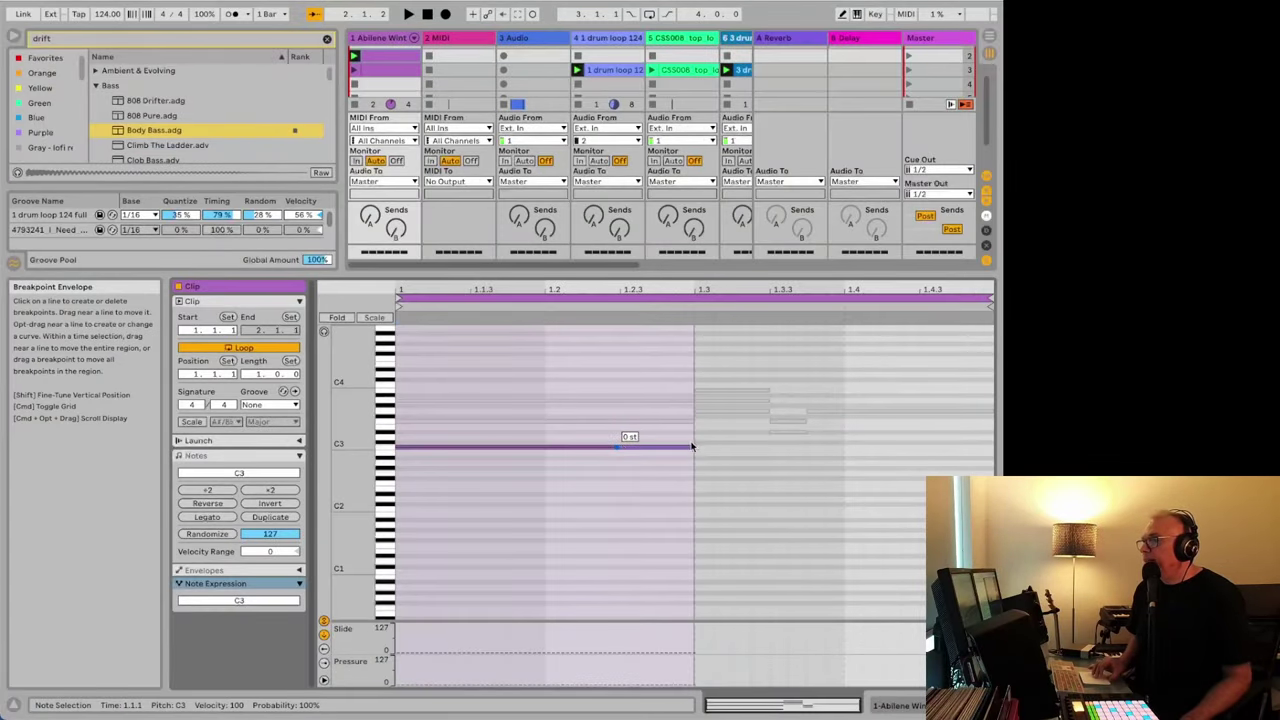
pyautogui.moveTo(691, 443); pyautogui.dragTo(691, 412)
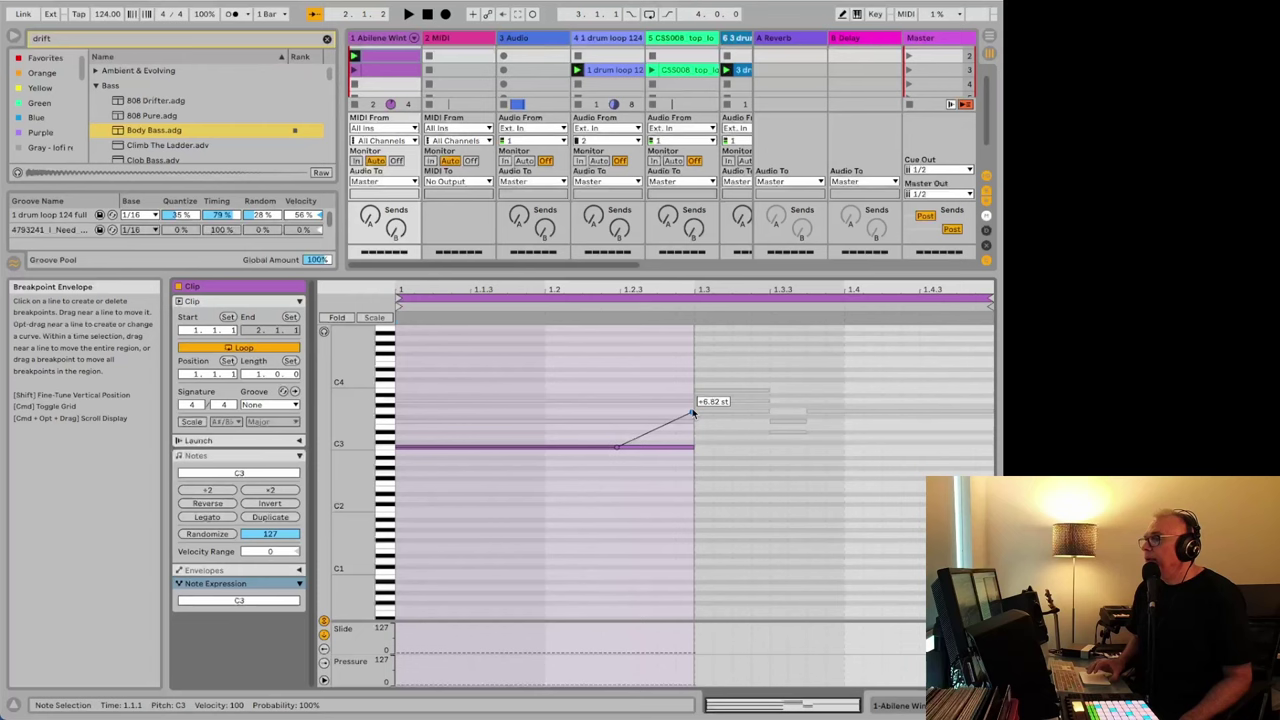
pyautogui.moveTo(612, 449); pyautogui.dragTo(672, 396)
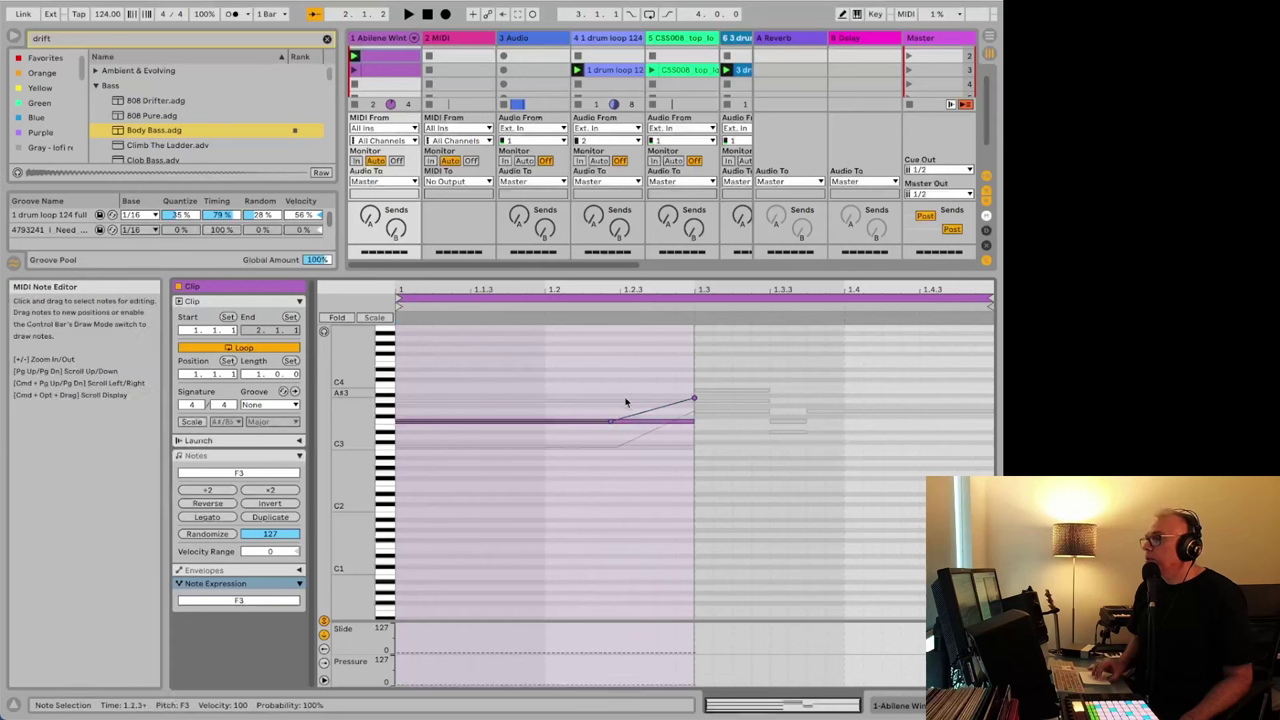
pyautogui.press('Up')
pyautogui.press('Up')
pyautogui.press('Up')
pyautogui.press('Up')
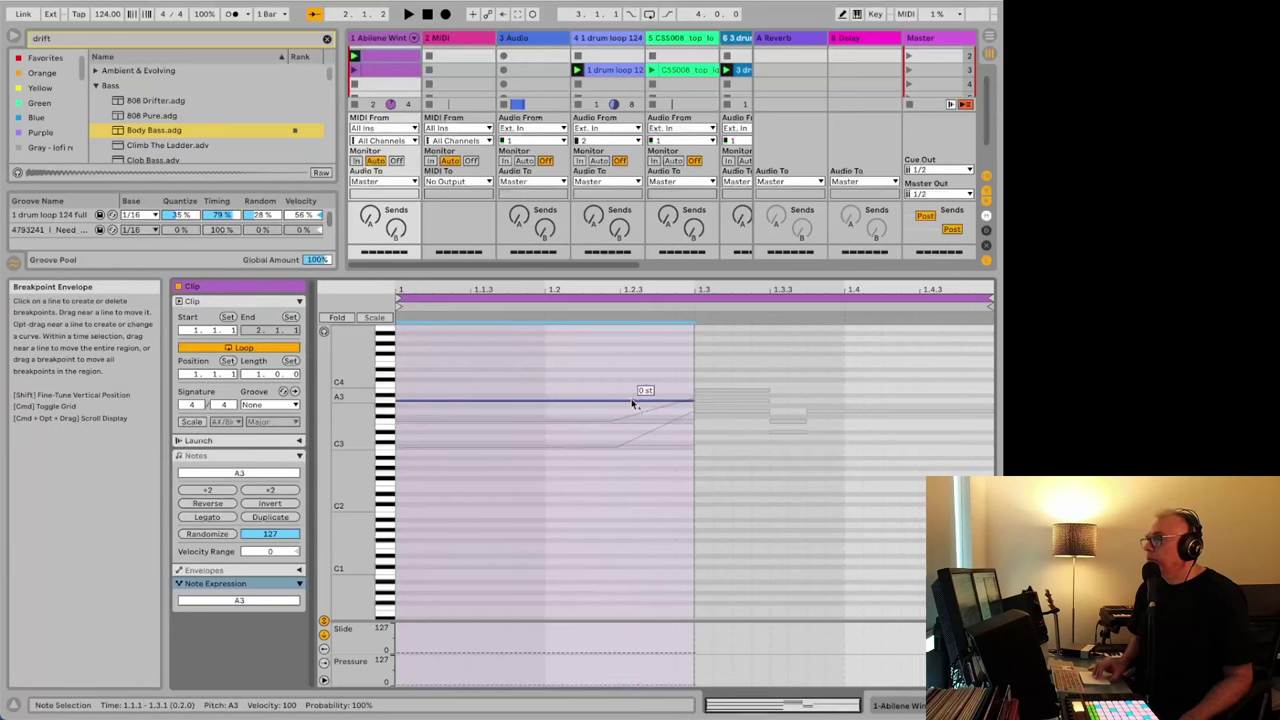
pyautogui.click(616, 403)
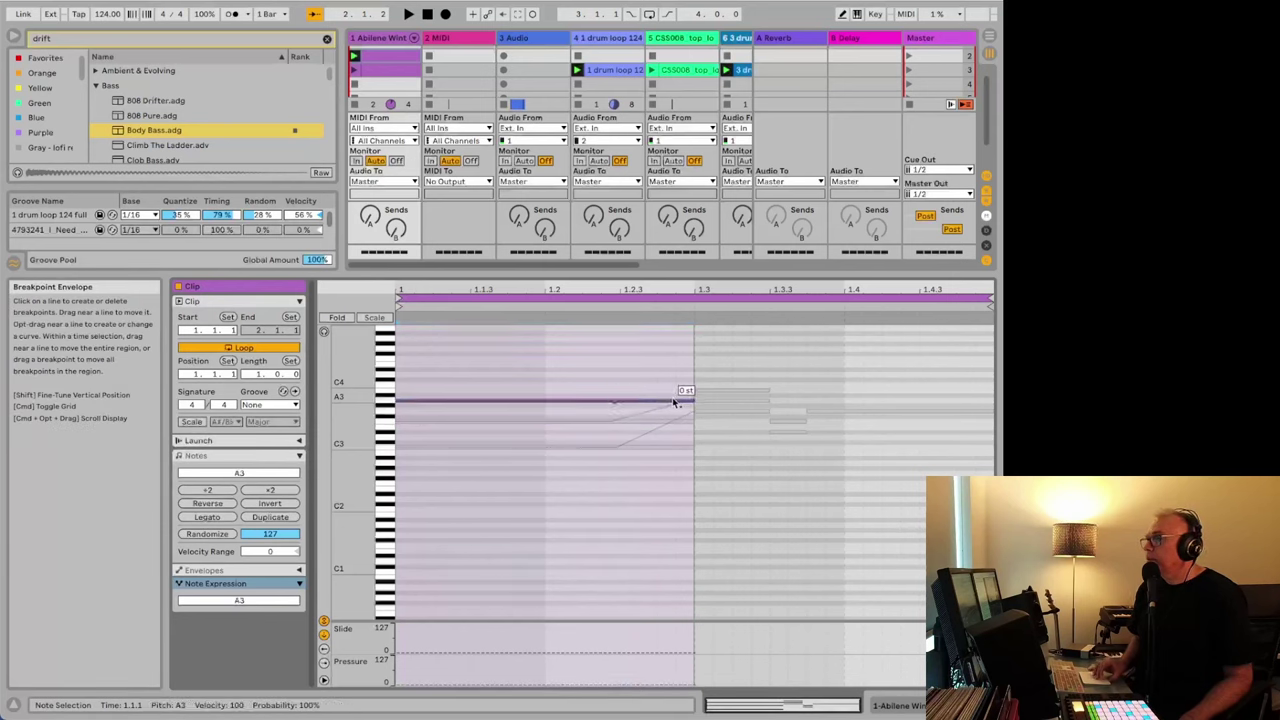
pyautogui.moveTo(694, 393); pyautogui.dragTo(696, 391)
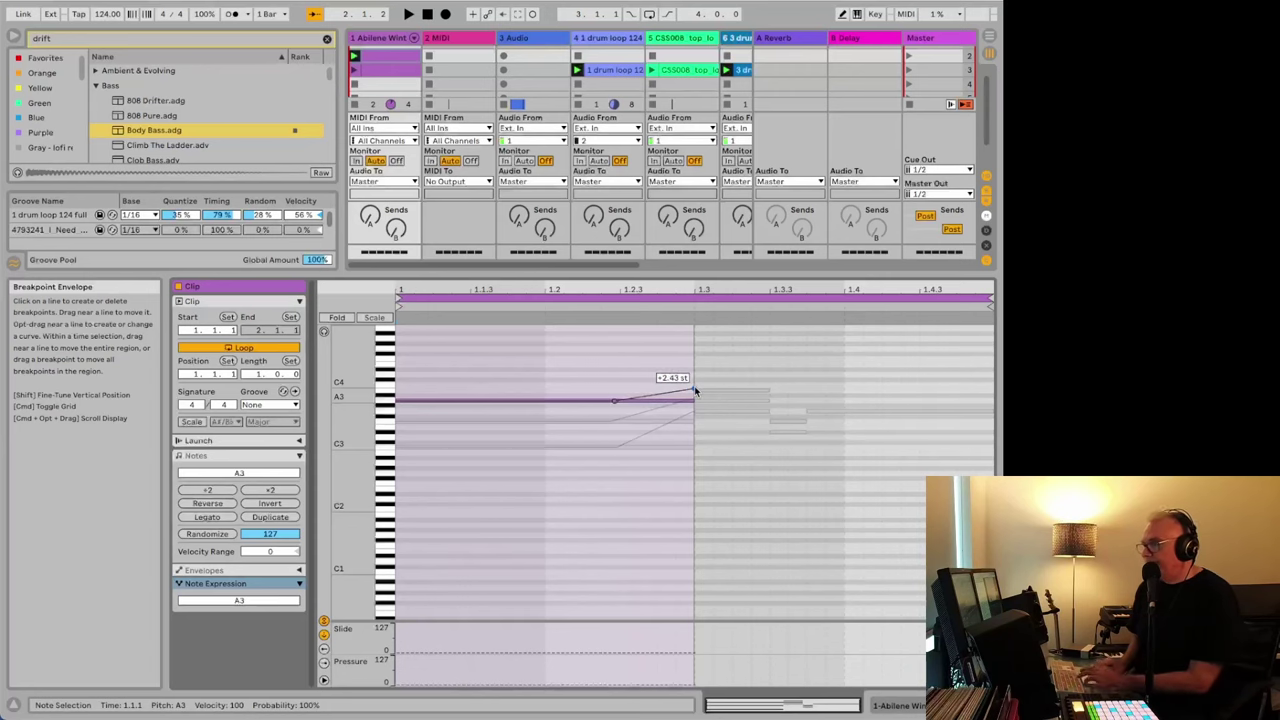
pyautogui.press('space')
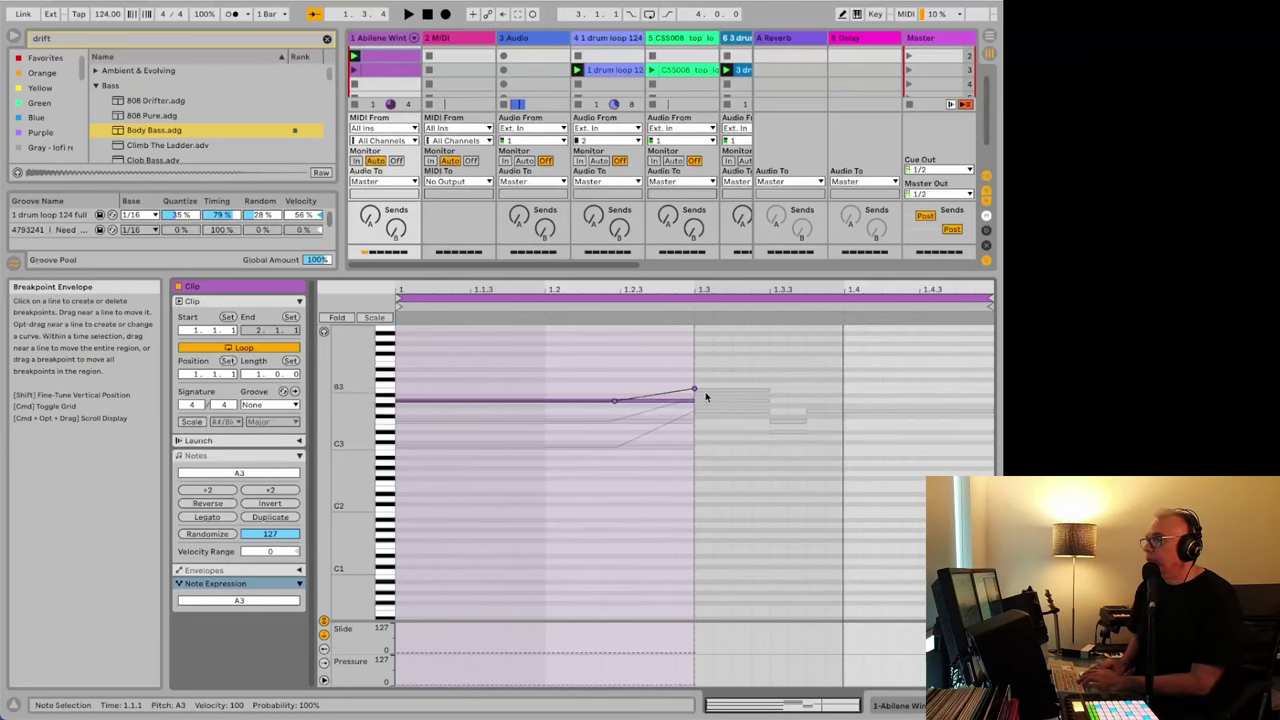
pyautogui.press('space')
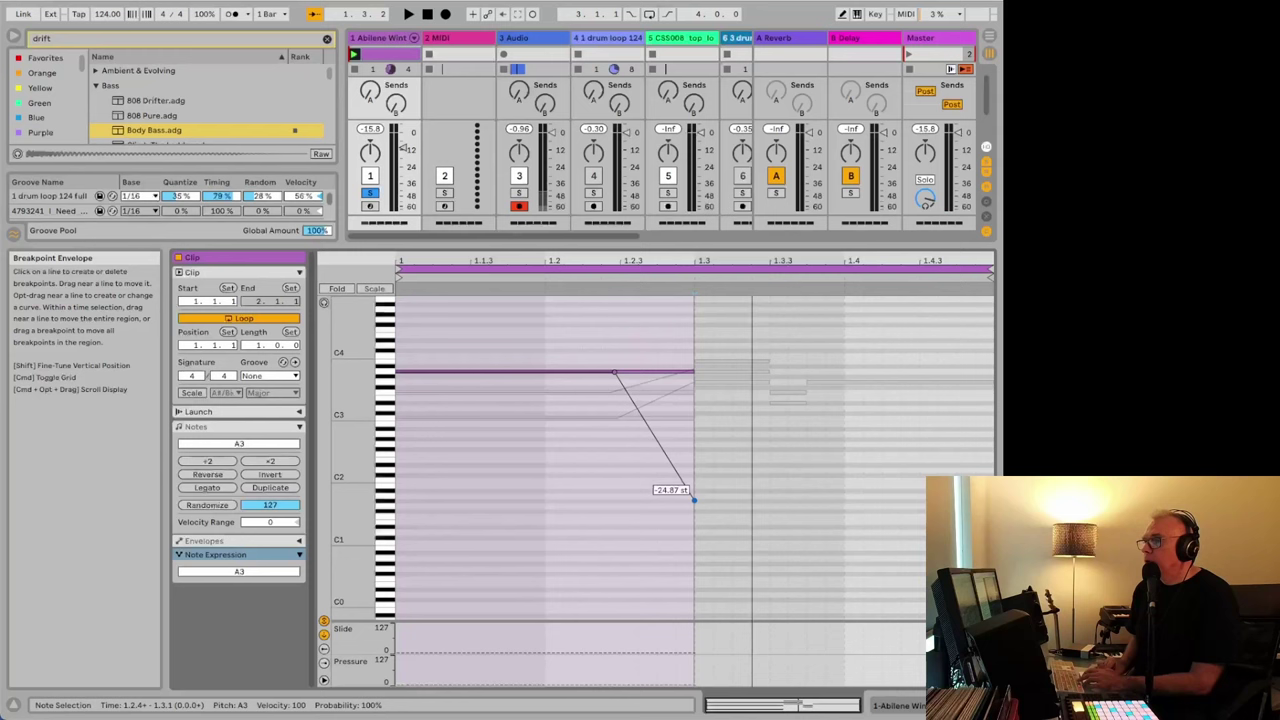
# - Bend the note ends downward instead: C3 about two octaves, F3 about 12 semitones, then audition
pyautogui.moveTo(688, 492); pyautogui.dragTo(694, 505)
pyautogui.hotkey('ctrl', 'z')
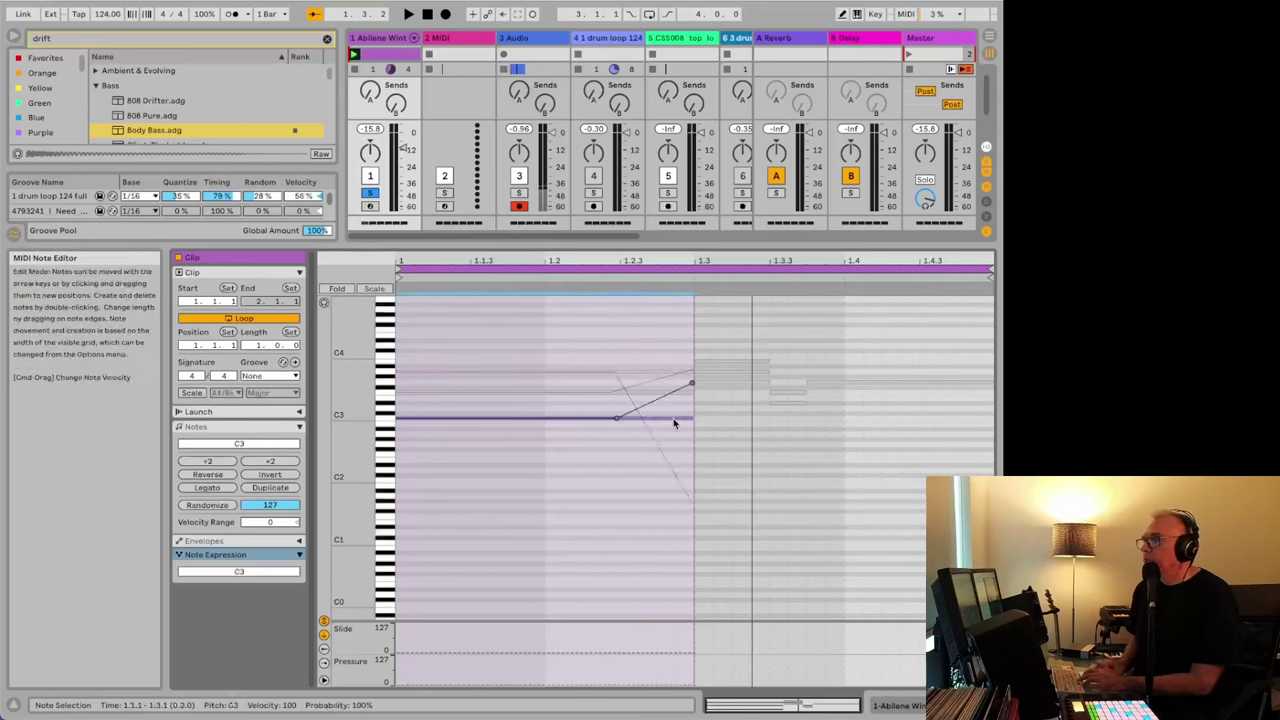
pyautogui.moveTo(697, 386); pyautogui.dragTo(694, 537)
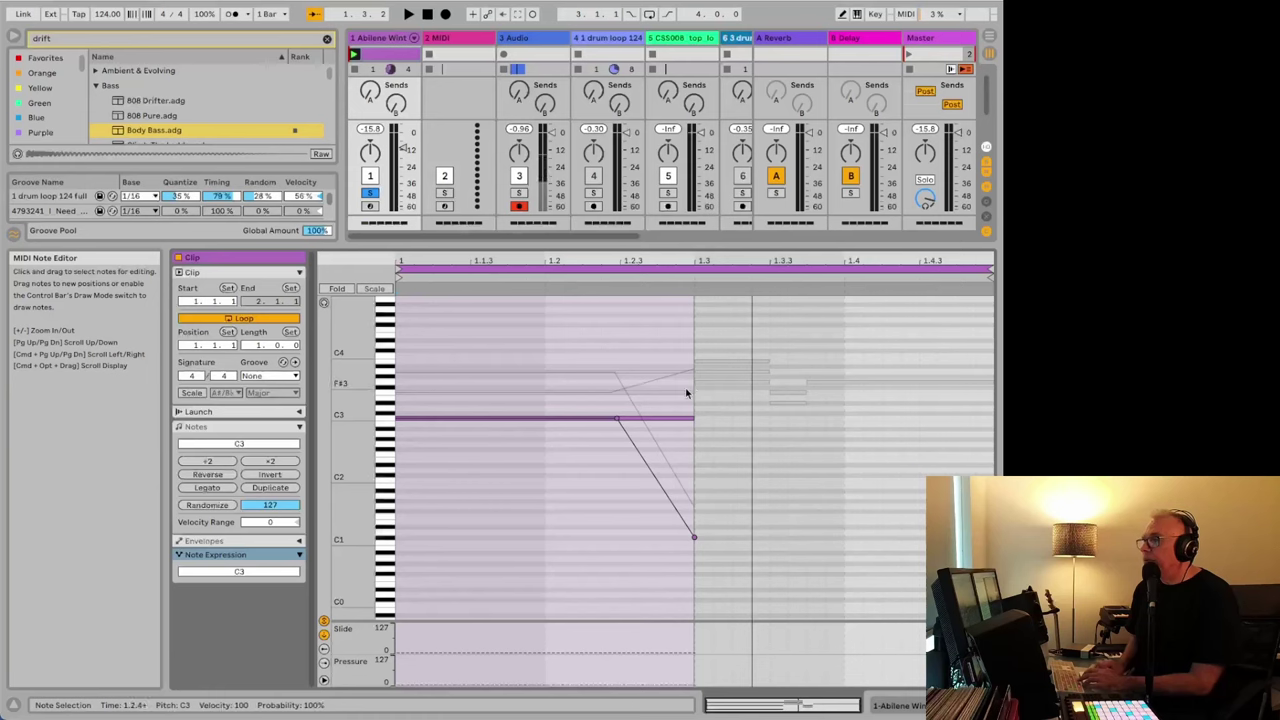
pyautogui.hotkey('ctrl', 'z')
pyautogui.hotkey('ctrl', 'z')
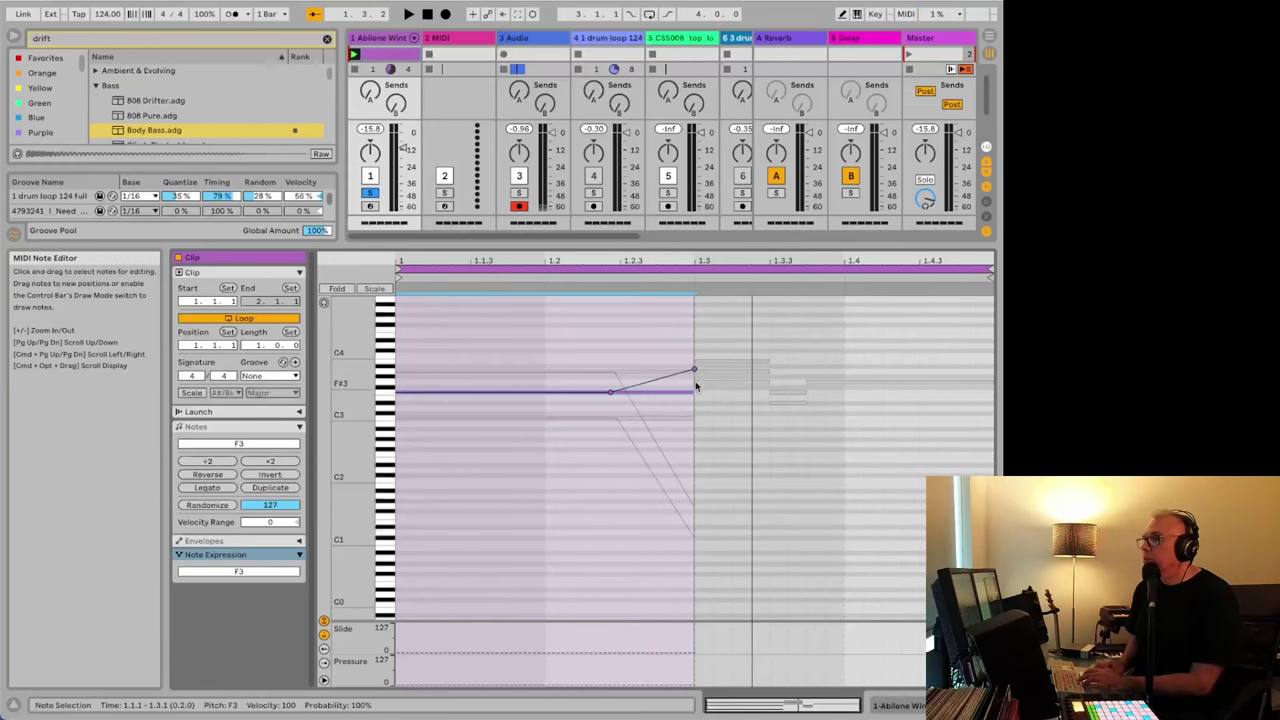
pyautogui.moveTo(694, 370); pyautogui.dragTo(693, 449)
pyautogui.press('space')
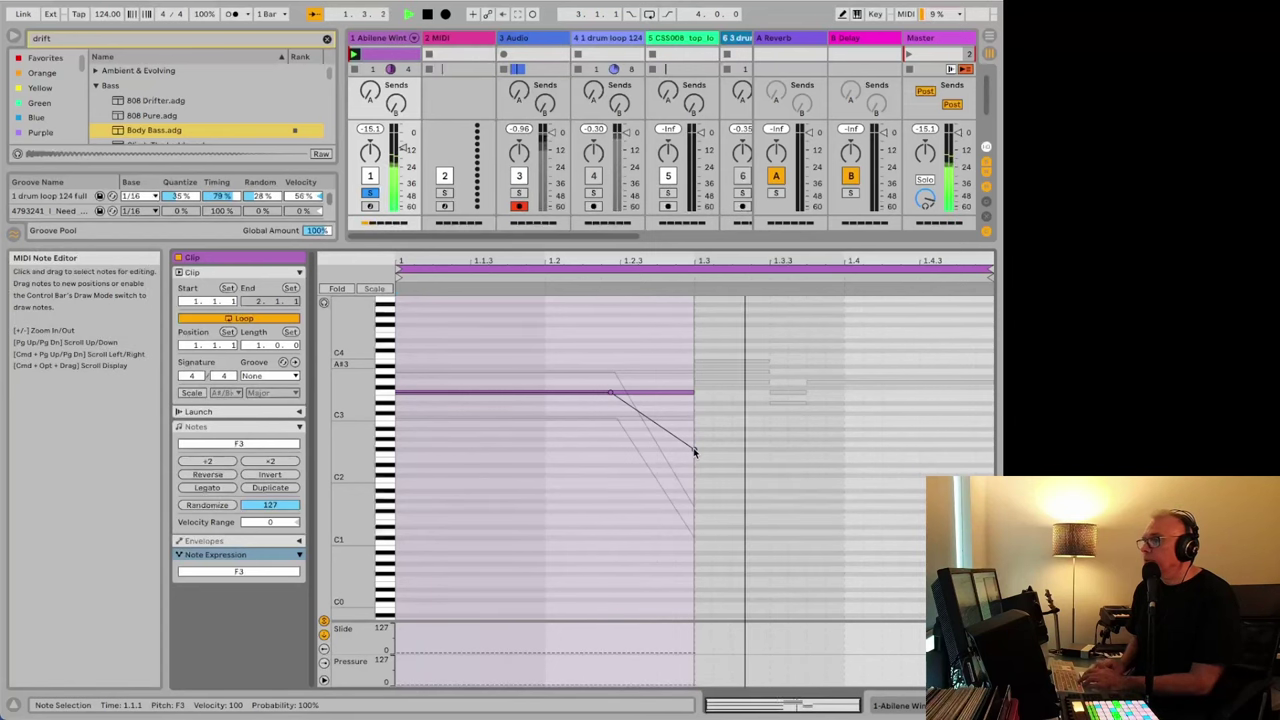
pyautogui.press('space')
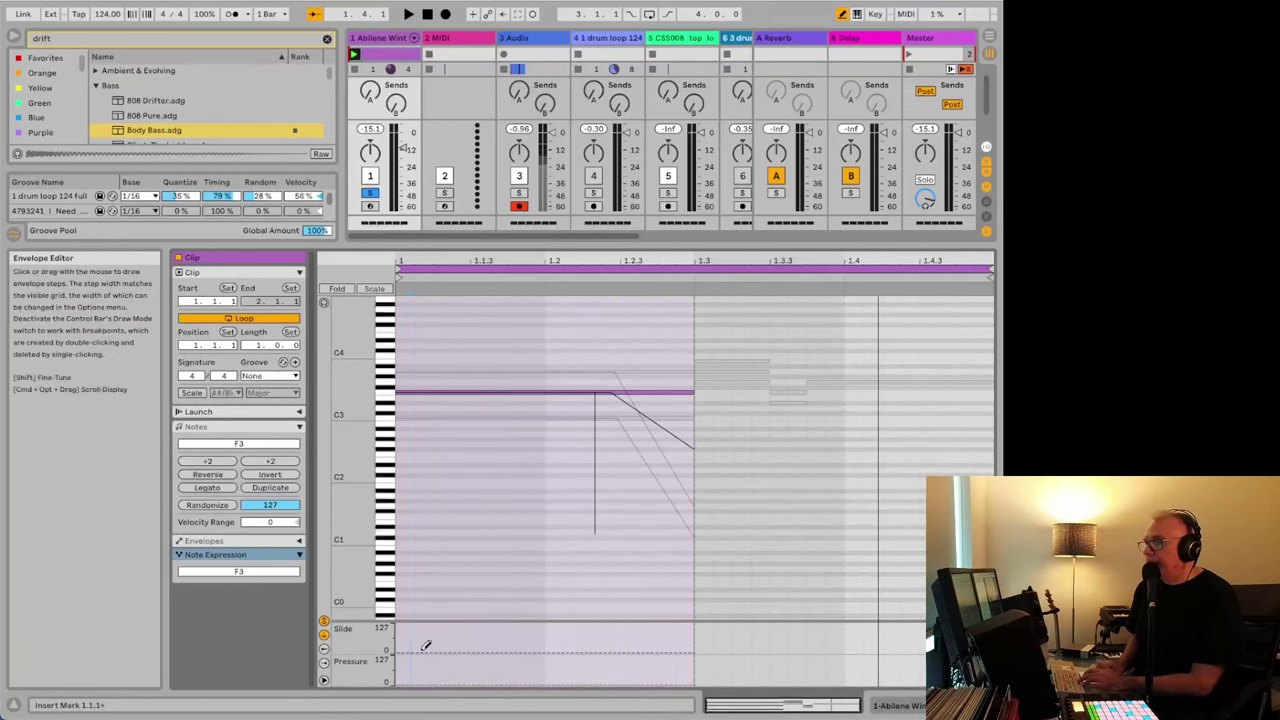
# - Pencil wavy Pressure and Slide curves across the chord, then exit Draw Mode
pyautogui.moveTo(406, 676)
pyautogui.mouseDown()
pyautogui.moveTo(567, 666)
pyautogui.moveTo(550, 659)
pyautogui.moveTo(576, 686)
pyautogui.moveTo(601, 684)
pyautogui.moveTo(604, 659)
pyautogui.moveTo(672, 672)
pyautogui.mouseUp()
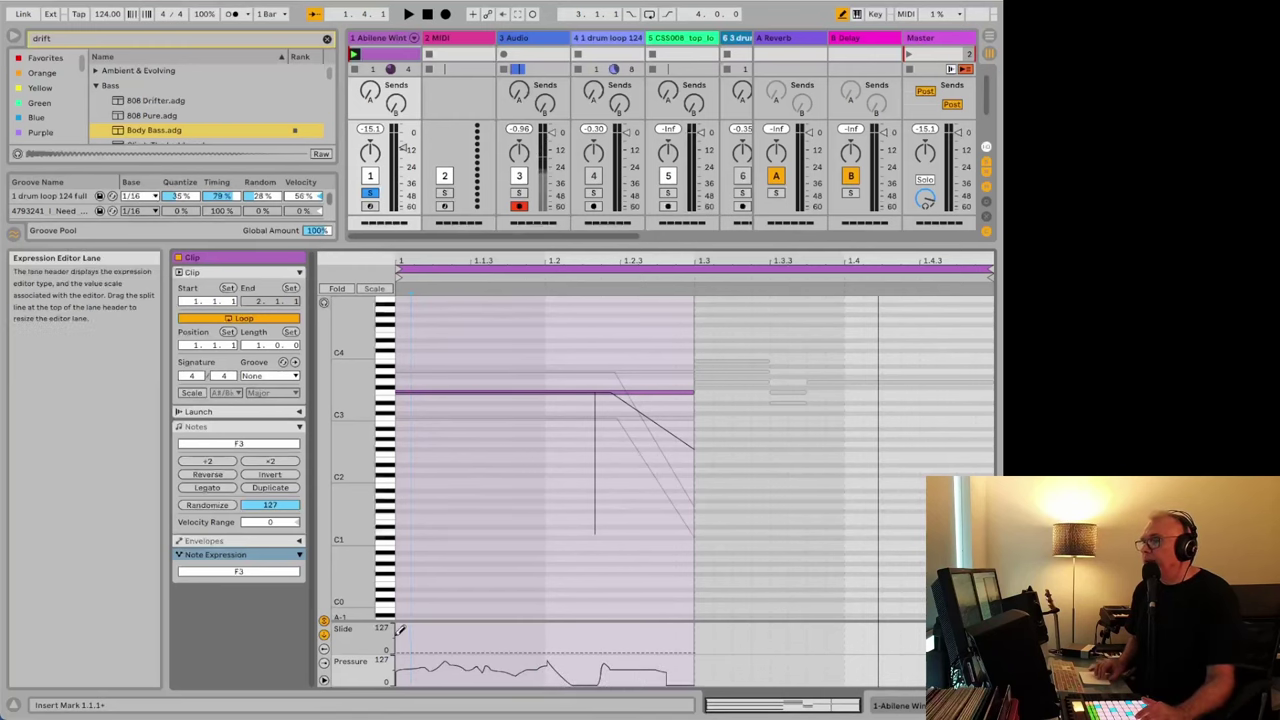
pyautogui.moveTo(403, 627)
pyautogui.mouseDown()
pyautogui.moveTo(481, 646)
pyautogui.moveTo(645, 630)
pyautogui.mouseUp()
pyautogui.press('b')
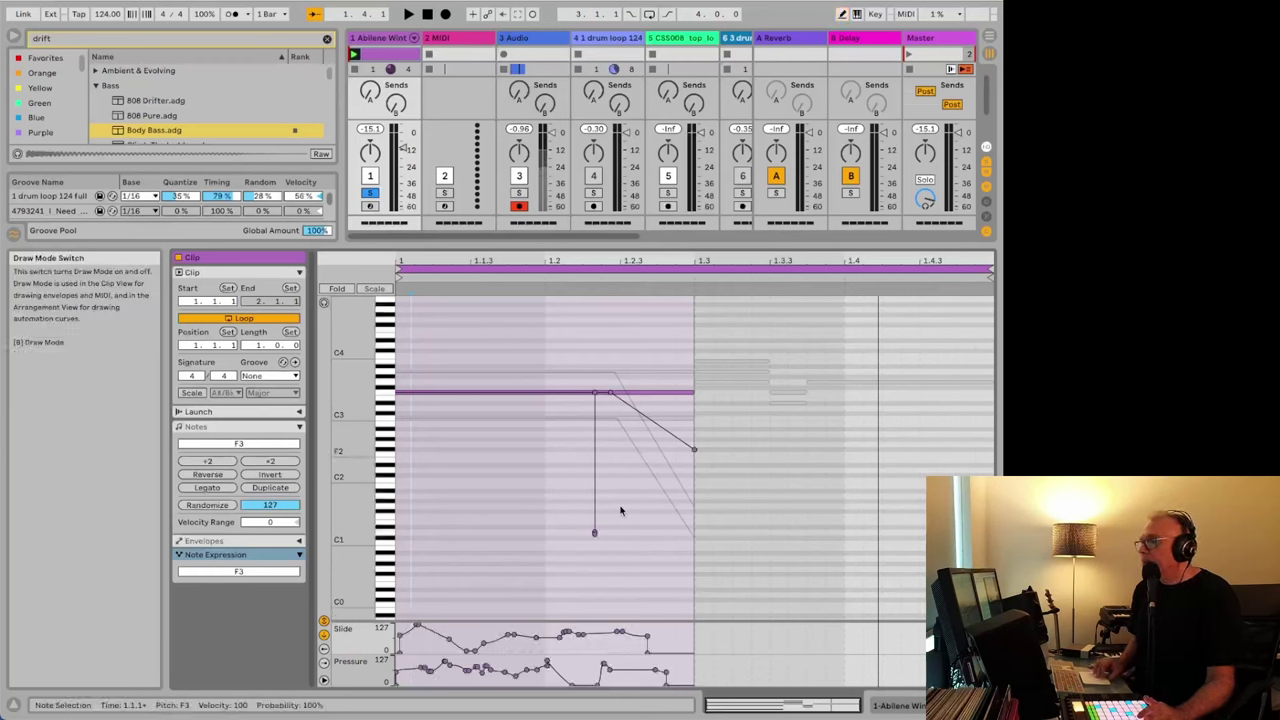
# - Stretch the F3 pitch dive to the clip end at -24.34 st and play it back
pyautogui.moveTo(593, 533)
pyautogui.moveTo(593, 533); pyautogui.dragTo(694, 518)
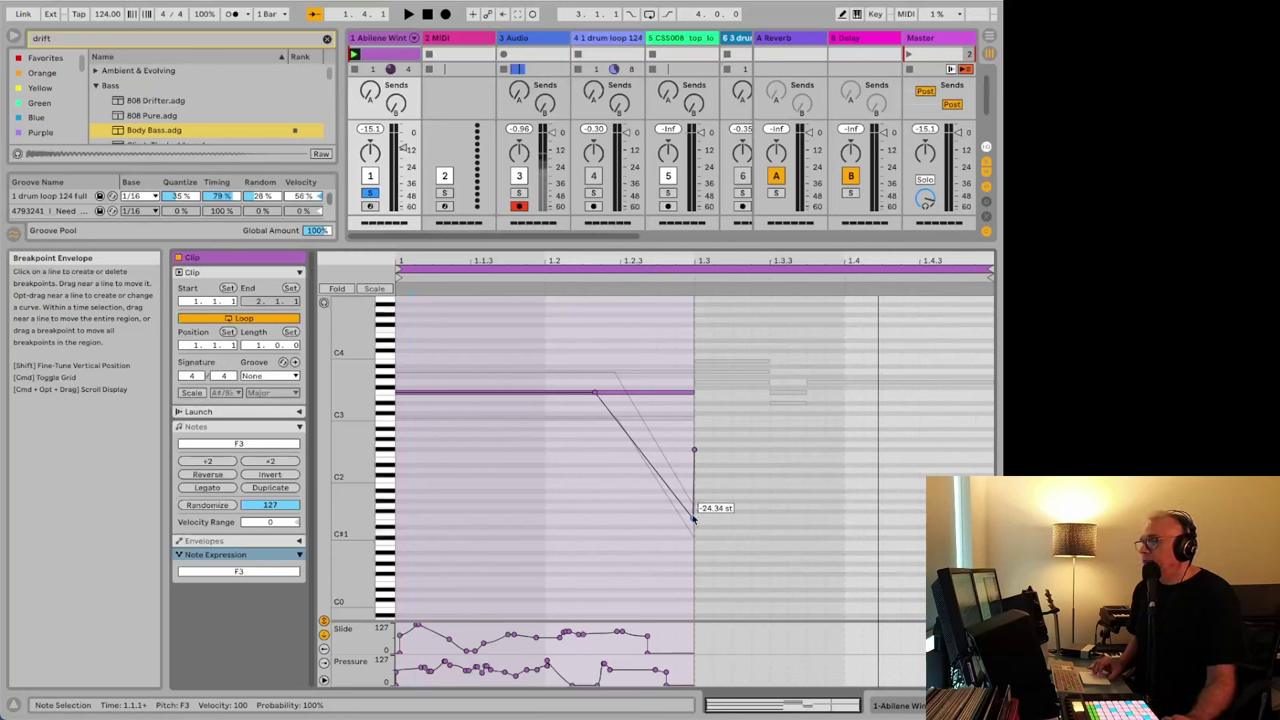
pyautogui.press('space')
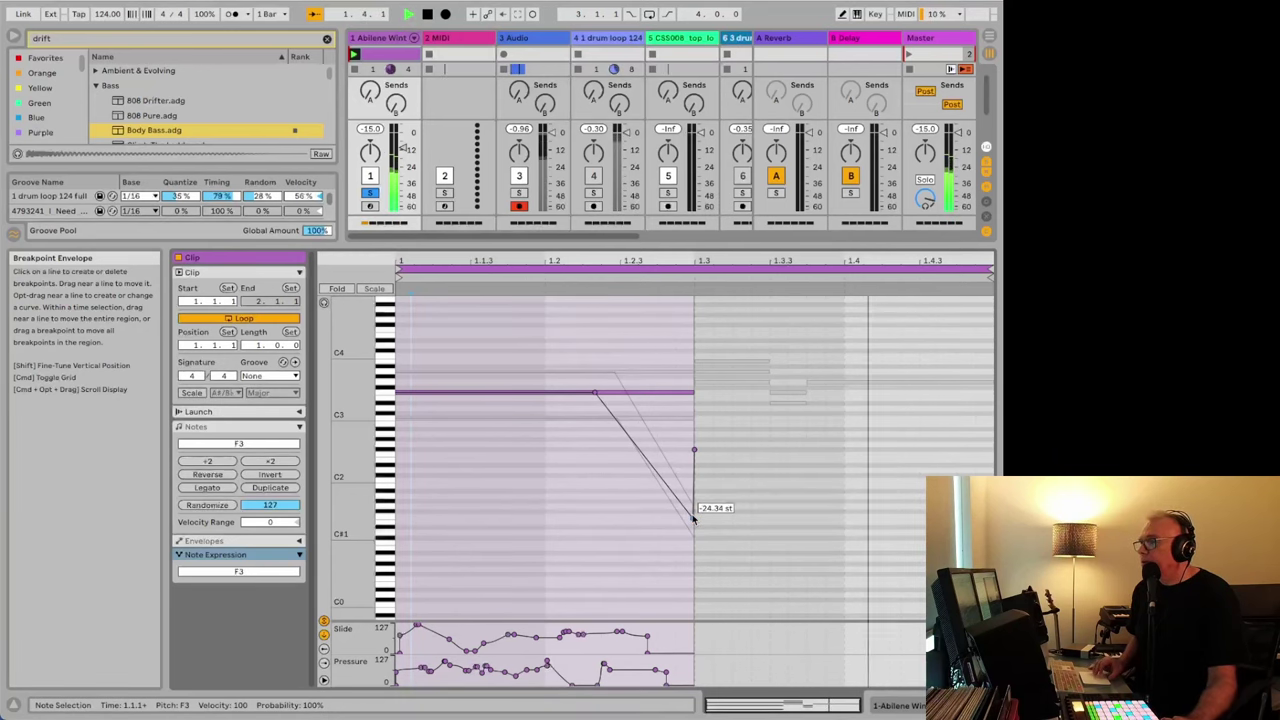